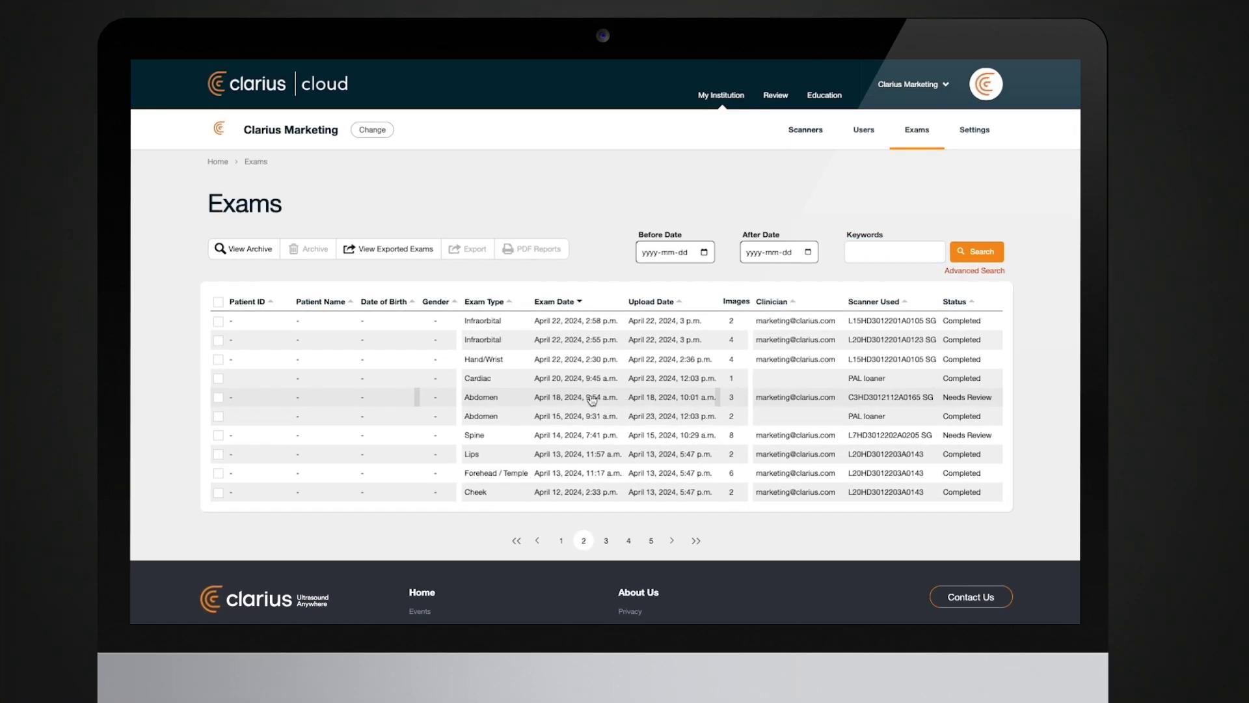
- Open the April 18 Abdomen exam, page to image 3 of 3, and view its Report and Measurements & Calculations
left_click(593, 400)
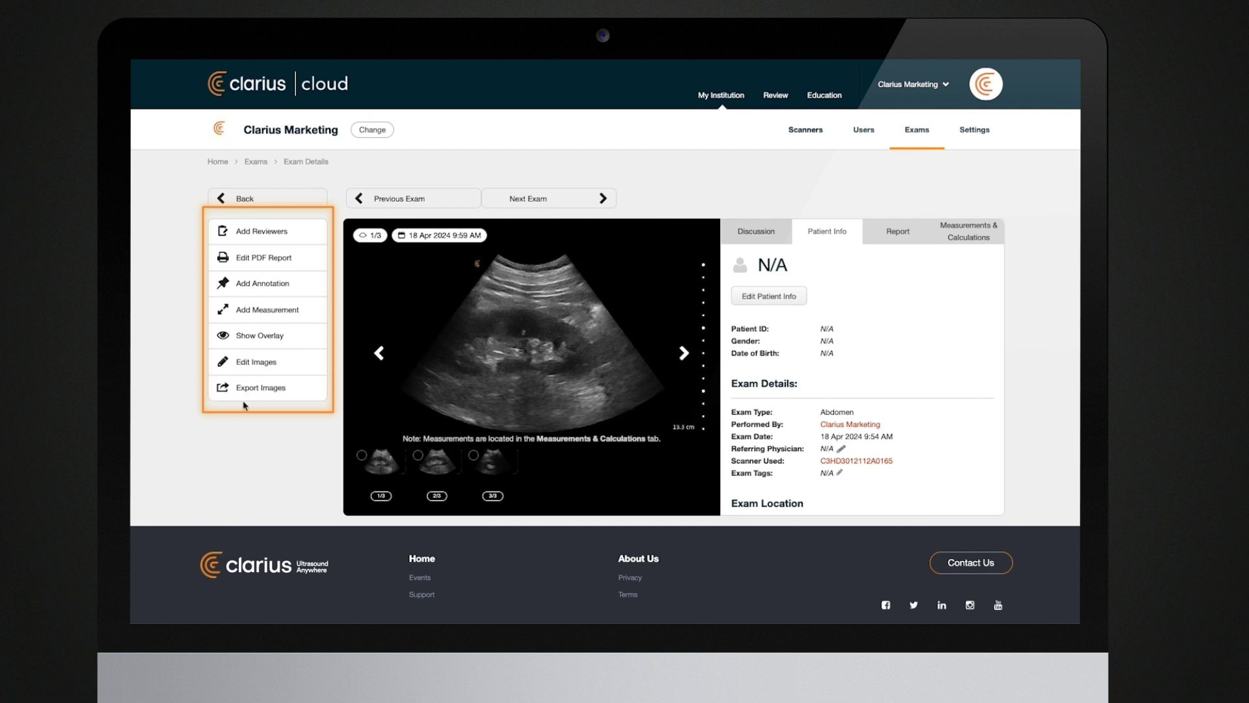
left_click(684, 353)
left_click(684, 354)
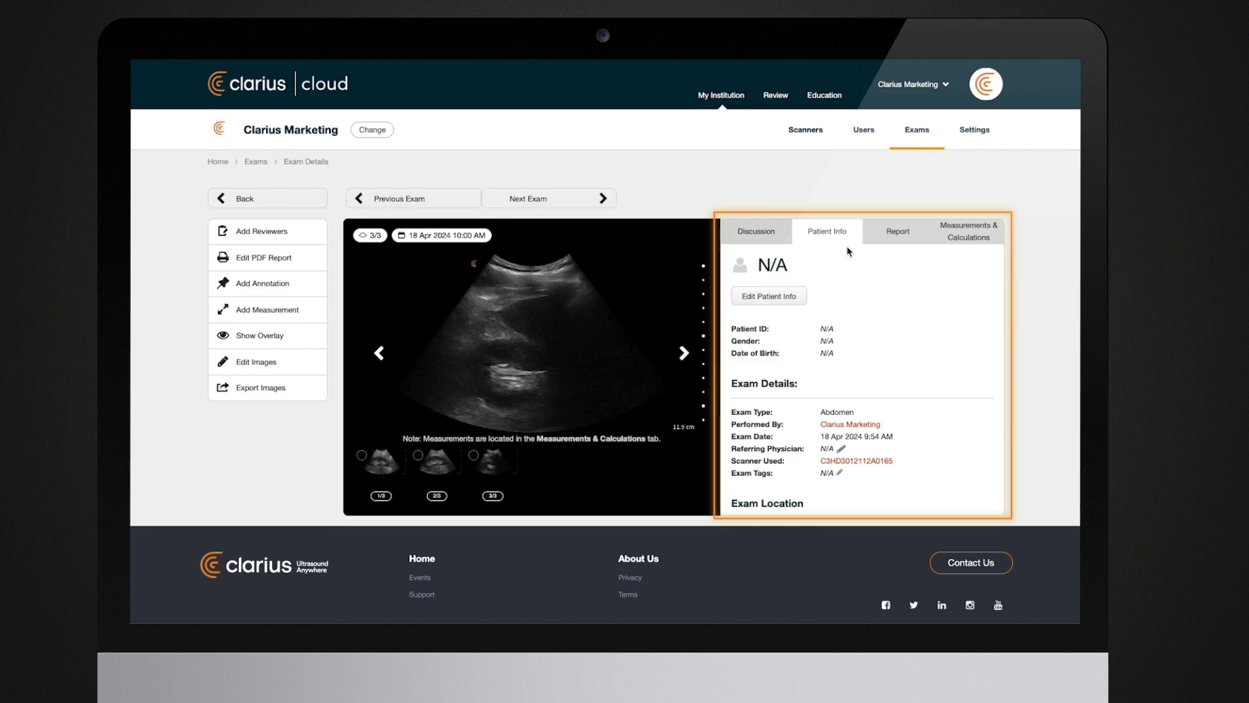
left_click(899, 237)
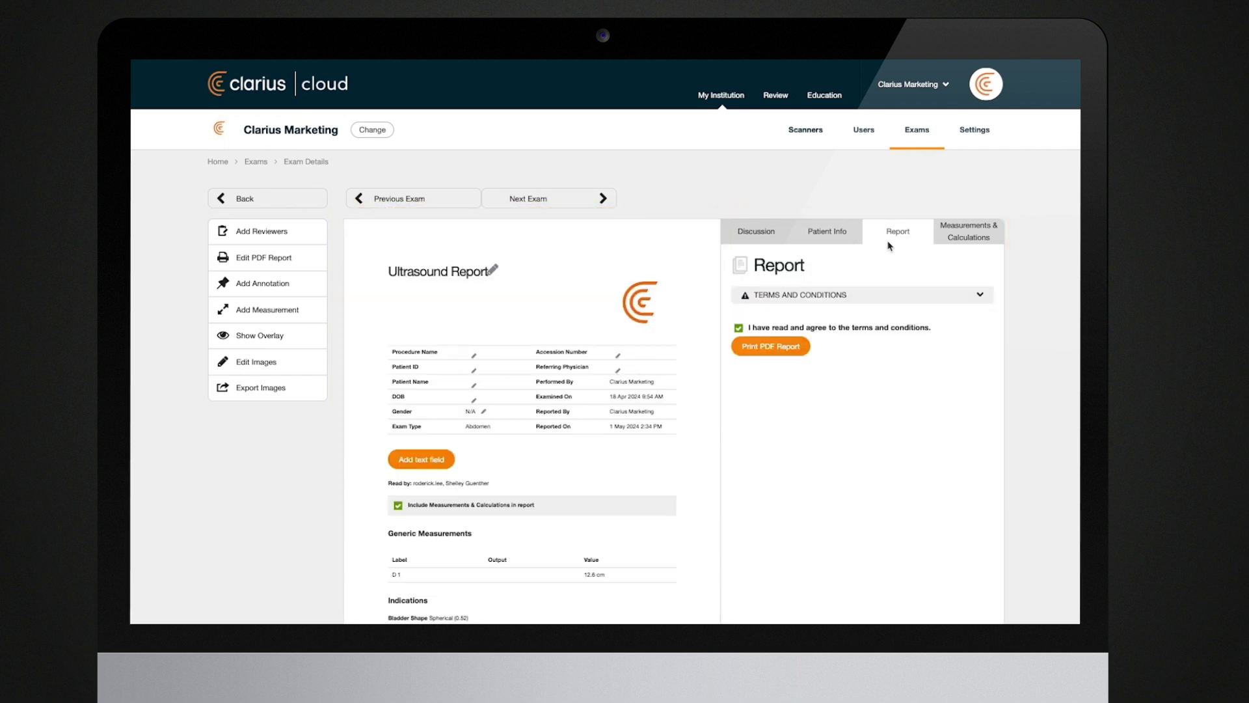
left_click(962, 233)
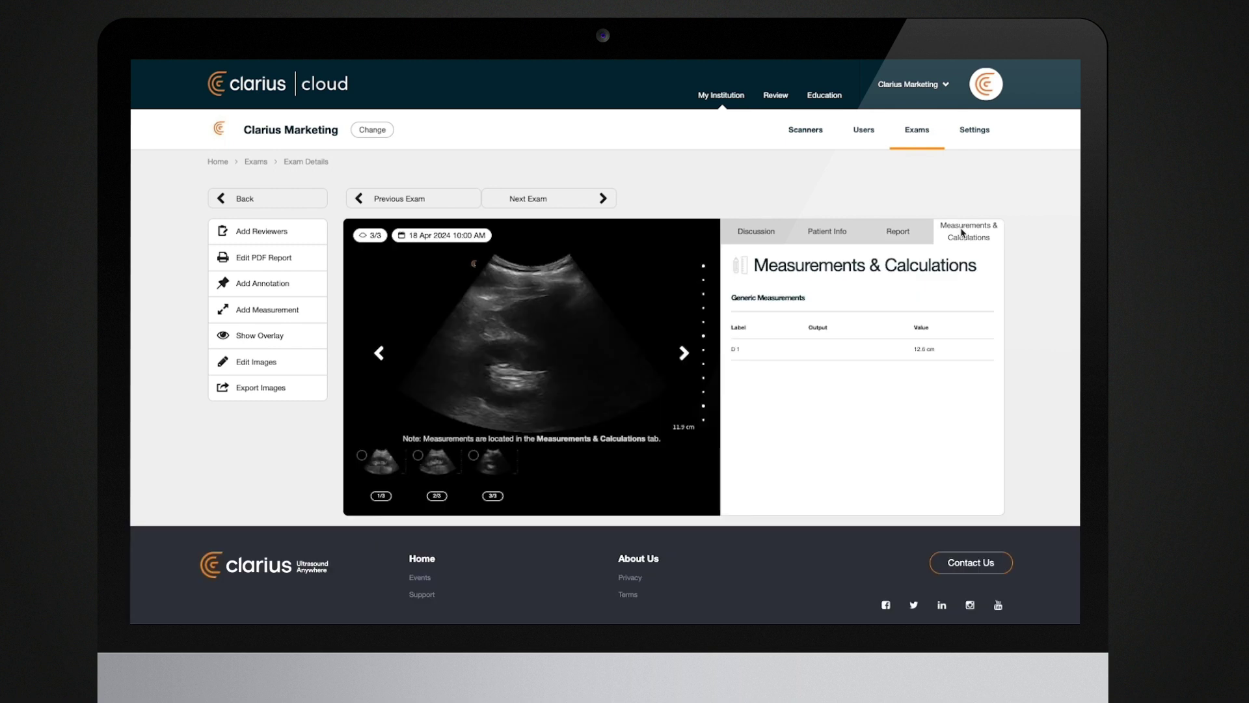
- Edit the patient info to set Patient ID 111 and enter the patient's first name, then save
left_click(821, 235)
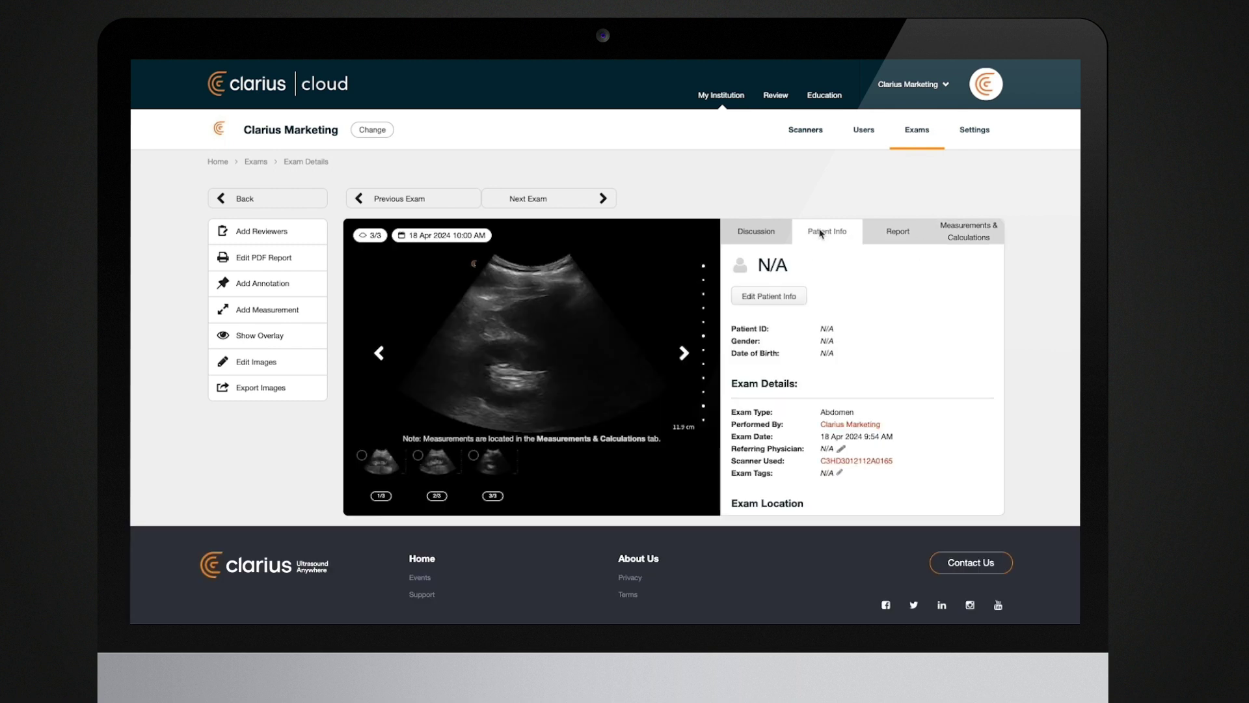
left_click(770, 297)
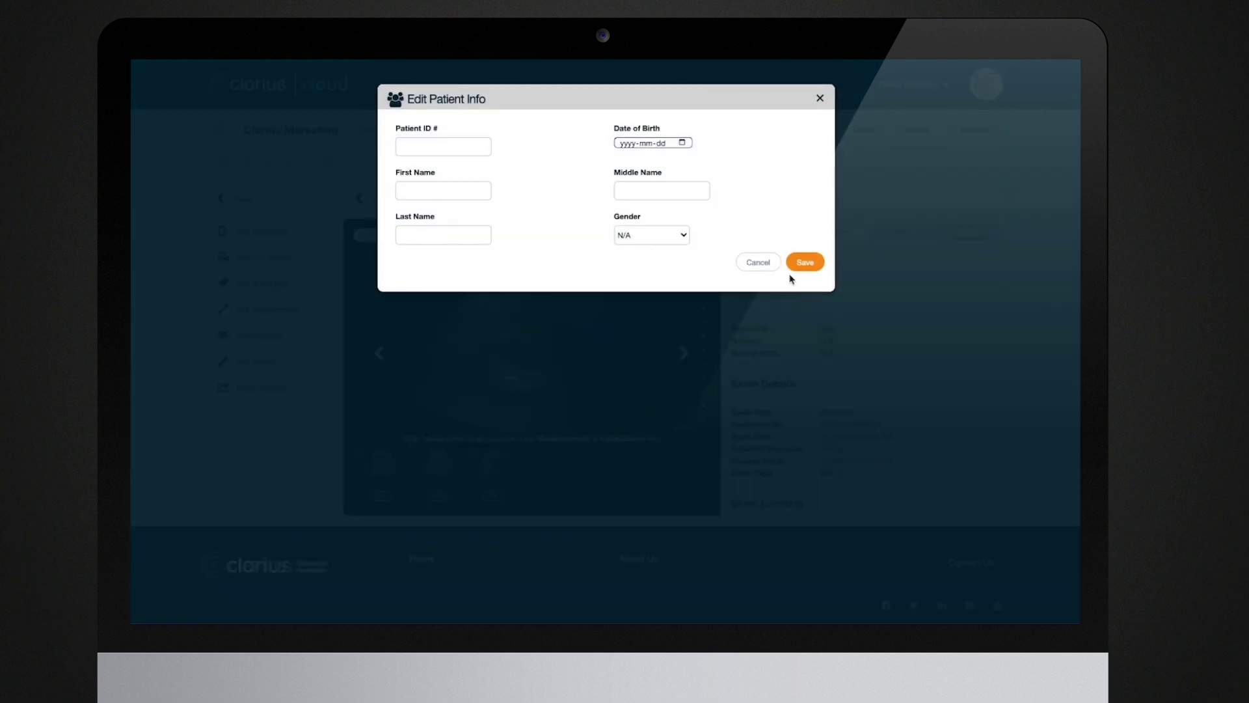
left_click(418, 142)
type("111")
left_click(421, 189)
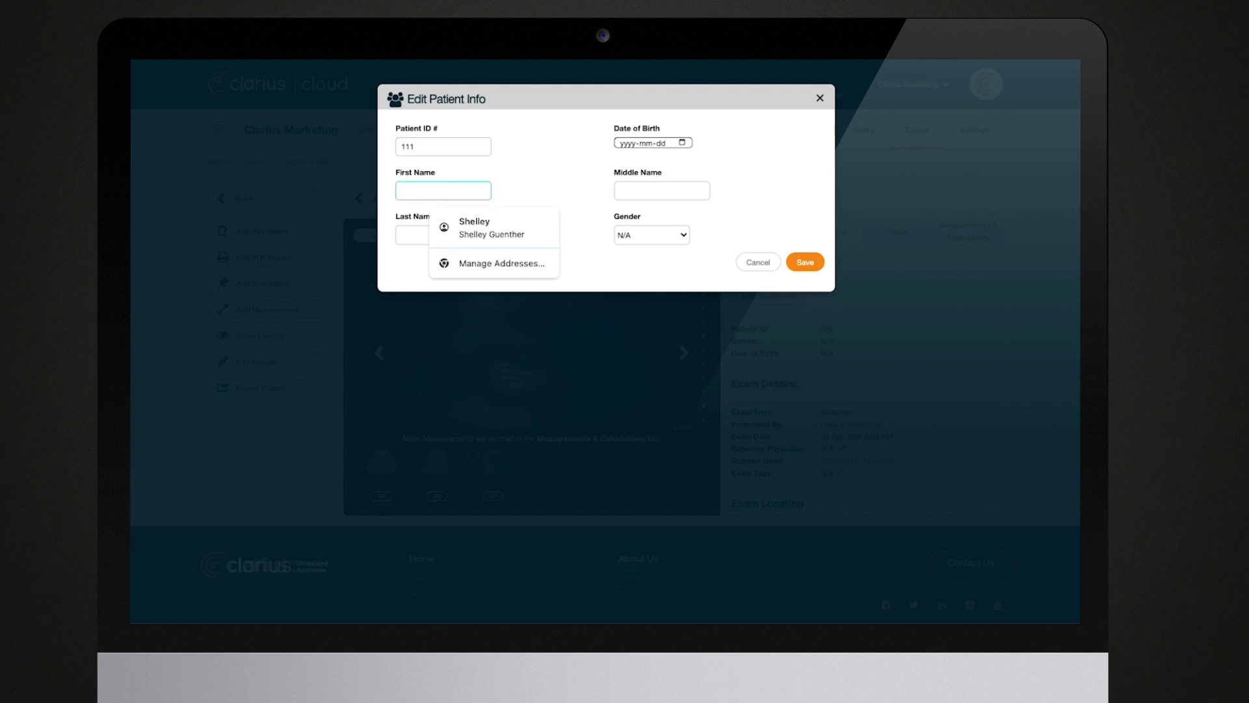
type("Shelley")
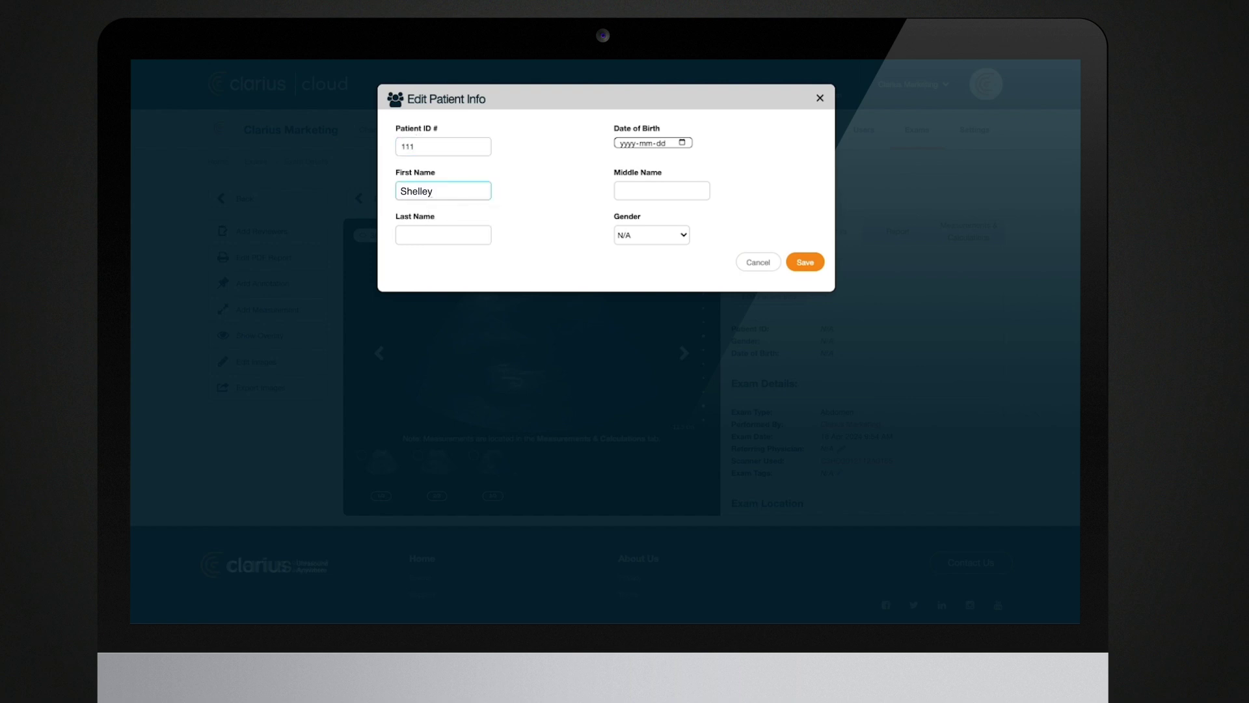
left_click(797, 260)
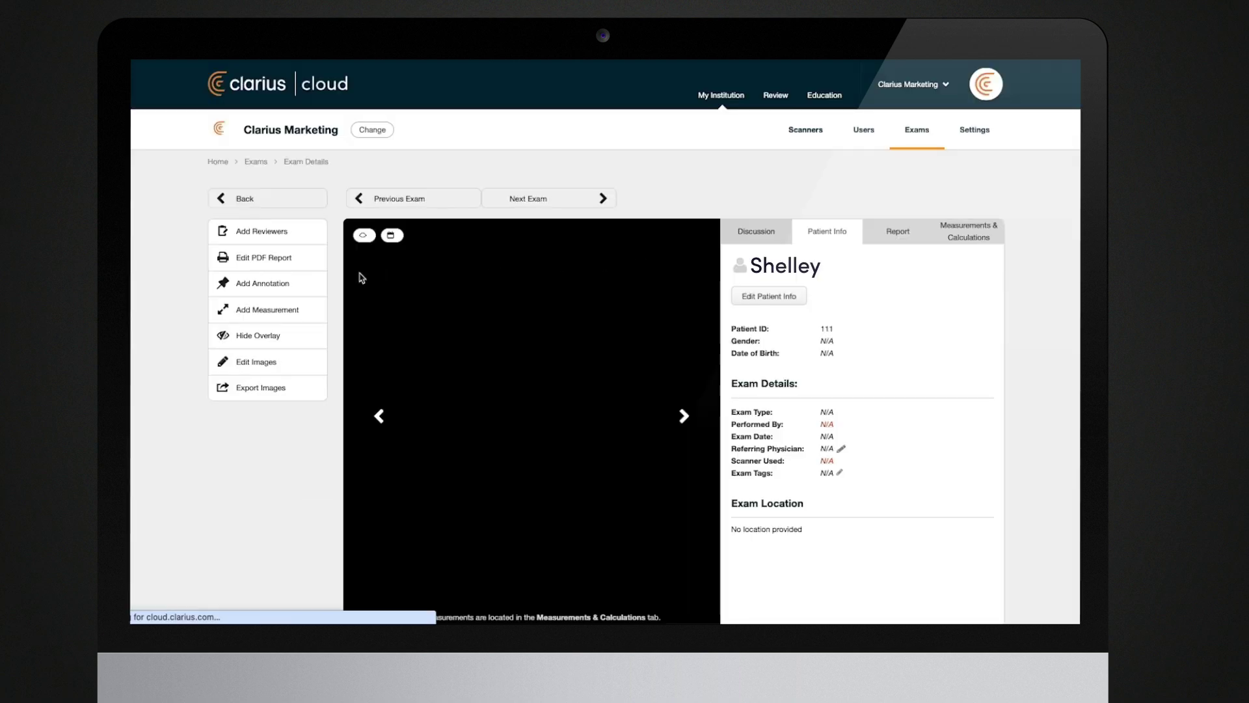
- Place a trial RT KIDNEY text label on the kidney image, reposition it, then discard it
left_click(271, 284)
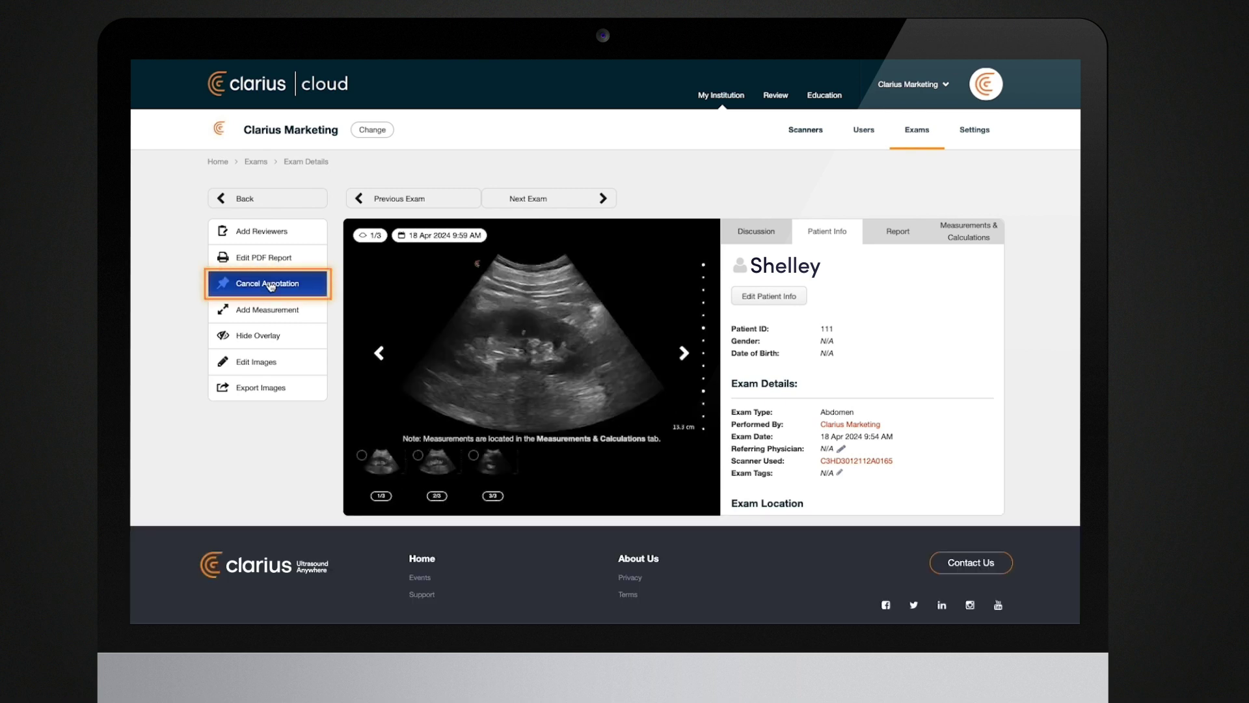
left_click(401, 274)
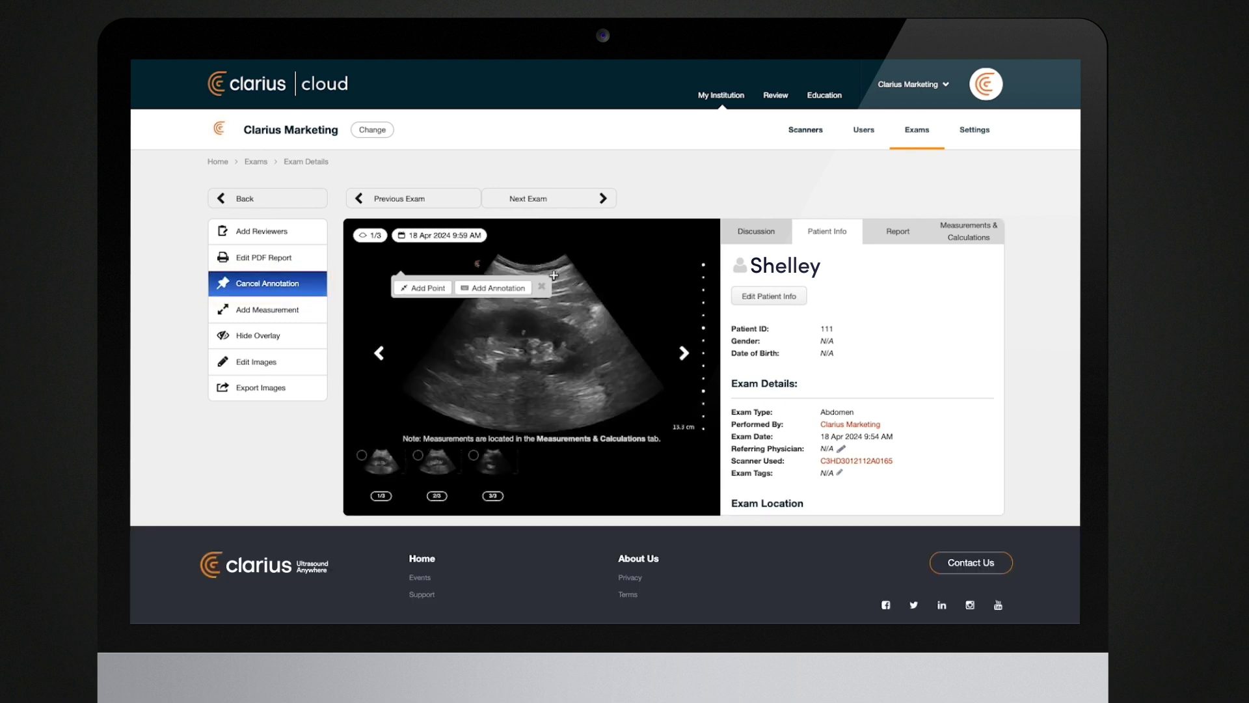
left_click(495, 288)
type("RT K")
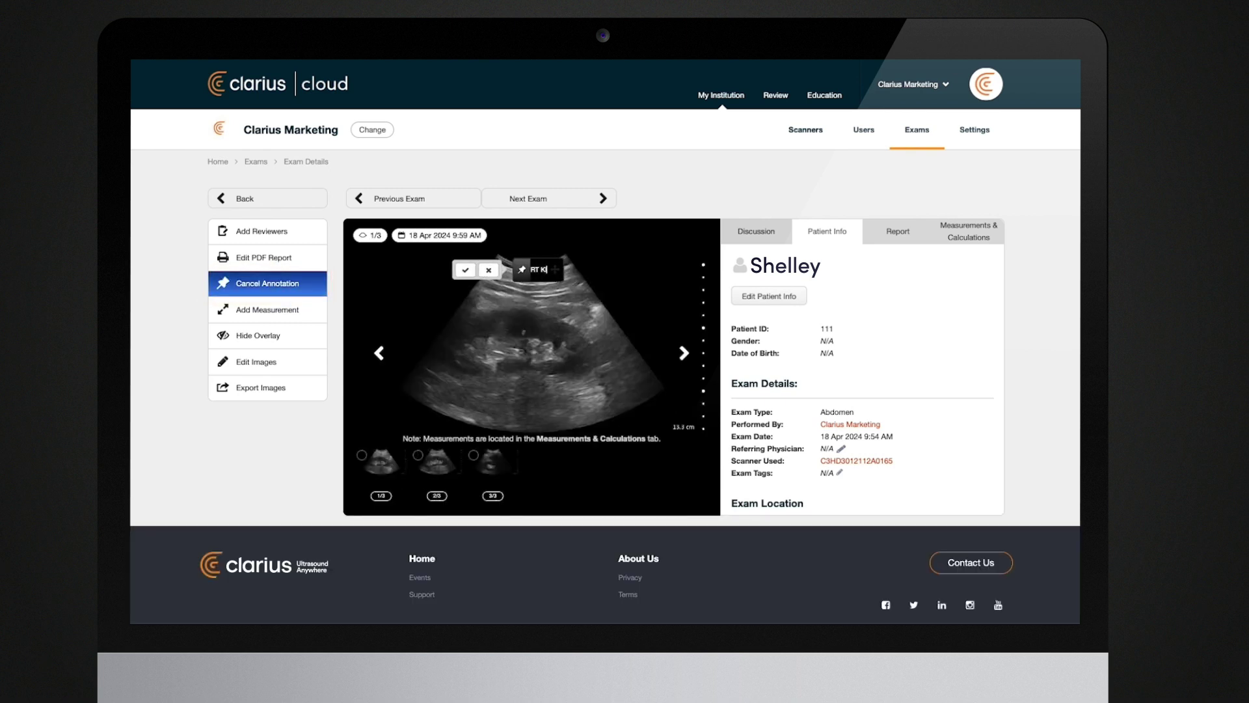
type("IDNEY")
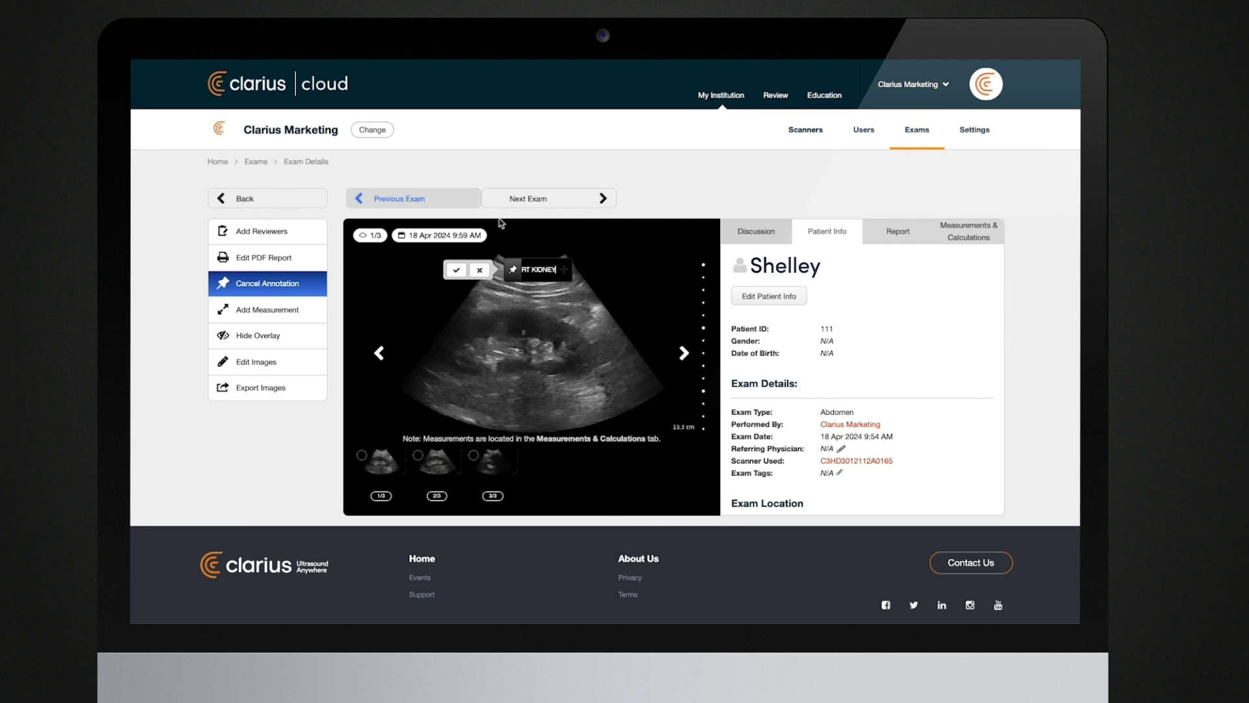
mouse_move(563, 267)
left_mouse_down()
mouse_move(576, 260)
mouse_move(565, 328)
left_mouse_up()
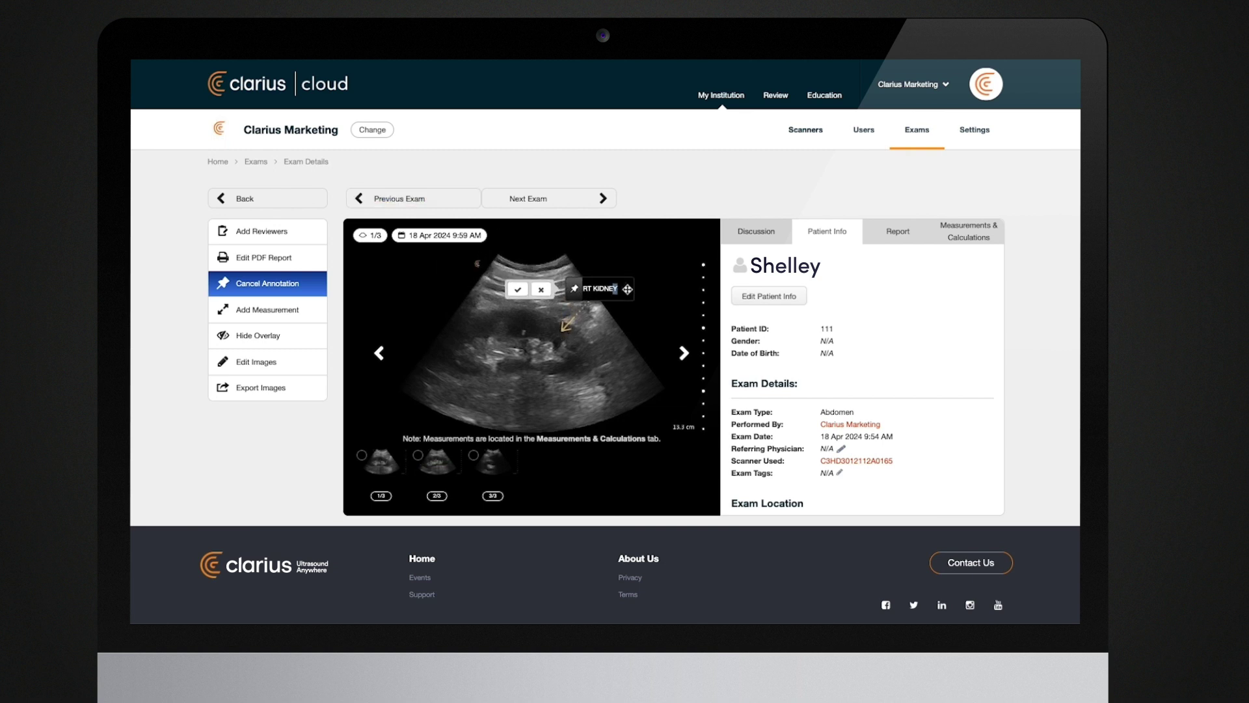
left_click(540, 292)
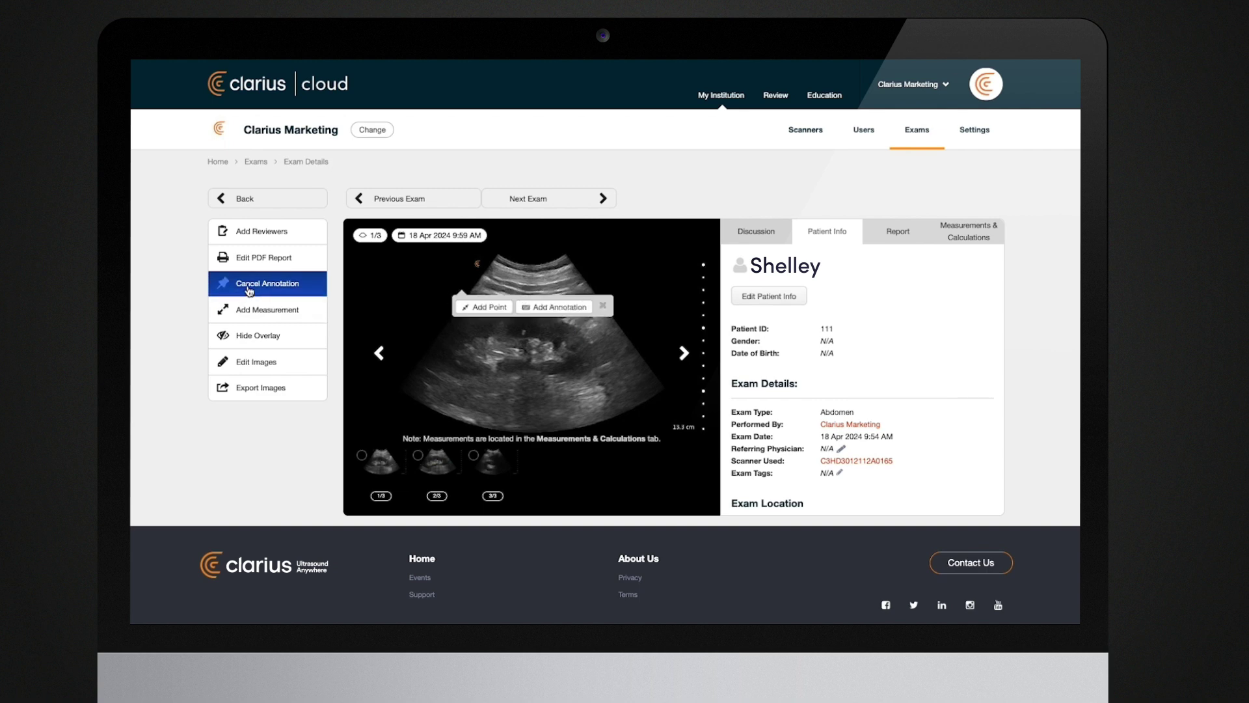
- Mark a point on the kidney image, post a 'lower pole' comment on it, and highlight the point
left_click(484, 307)
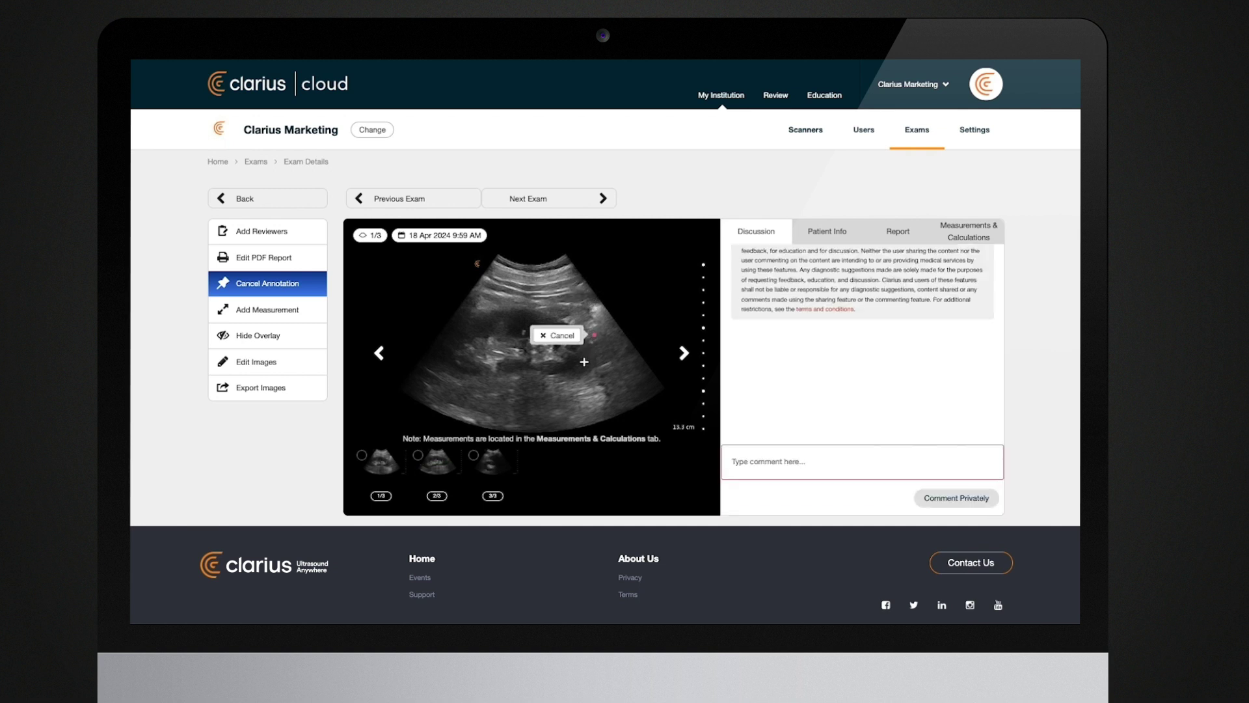
left_click(805, 456)
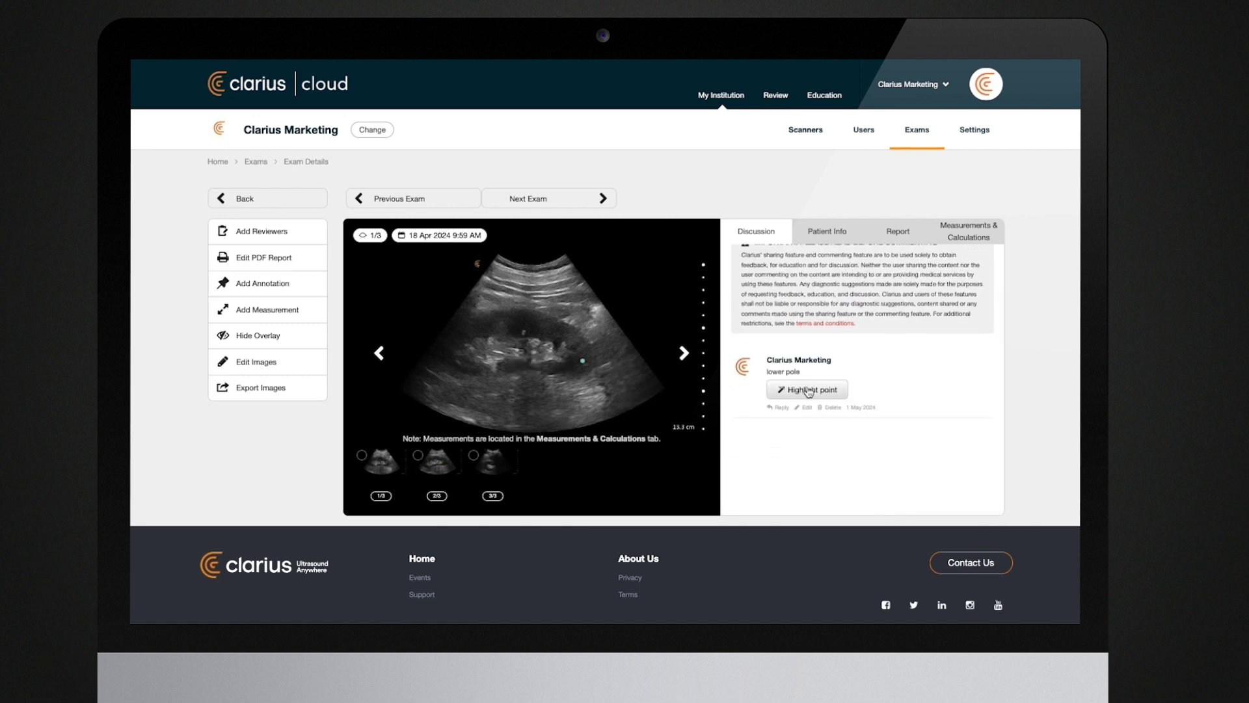
left_click(808, 390)
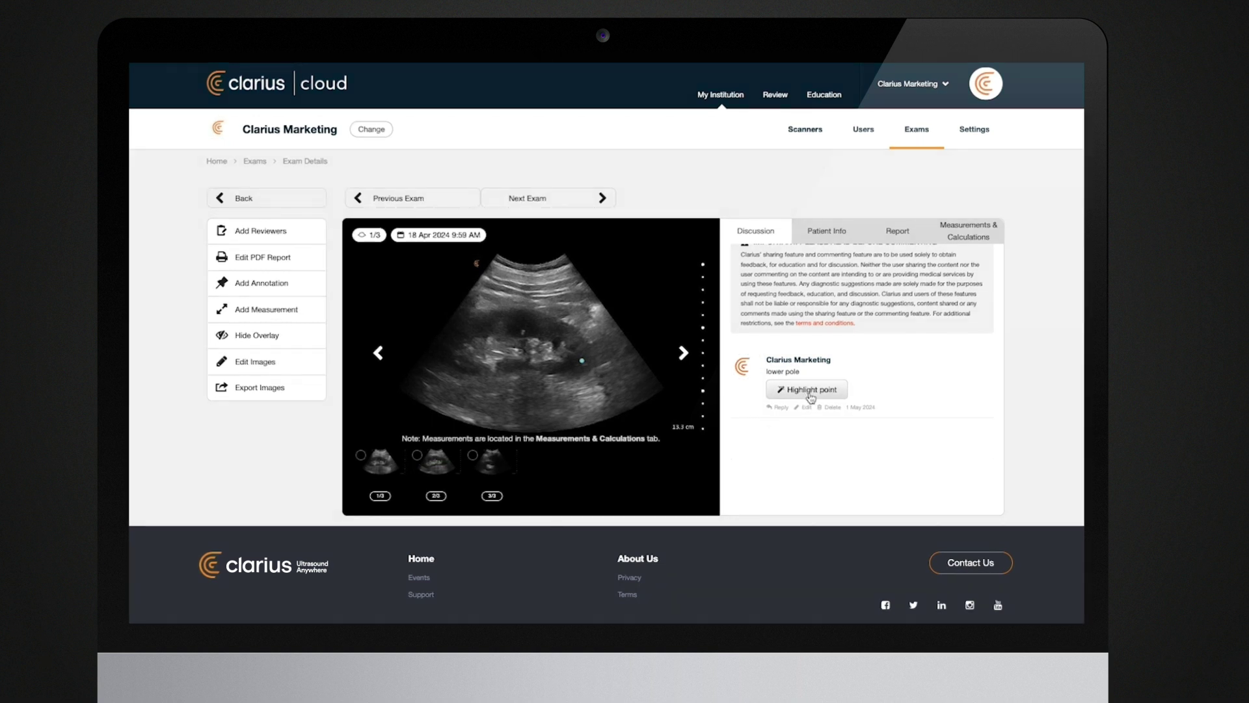
- Set image export to Large (1280px x 960px) with annotations and pictograms included
left_click(260, 388)
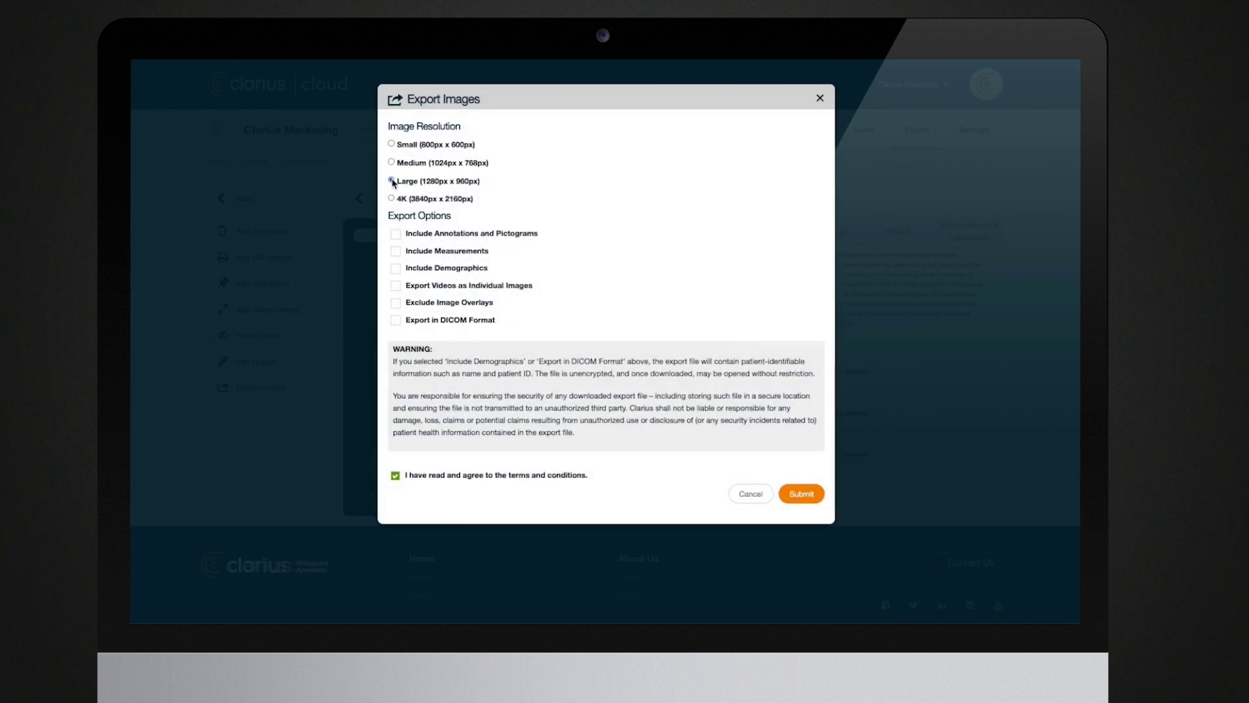
left_click(396, 234)
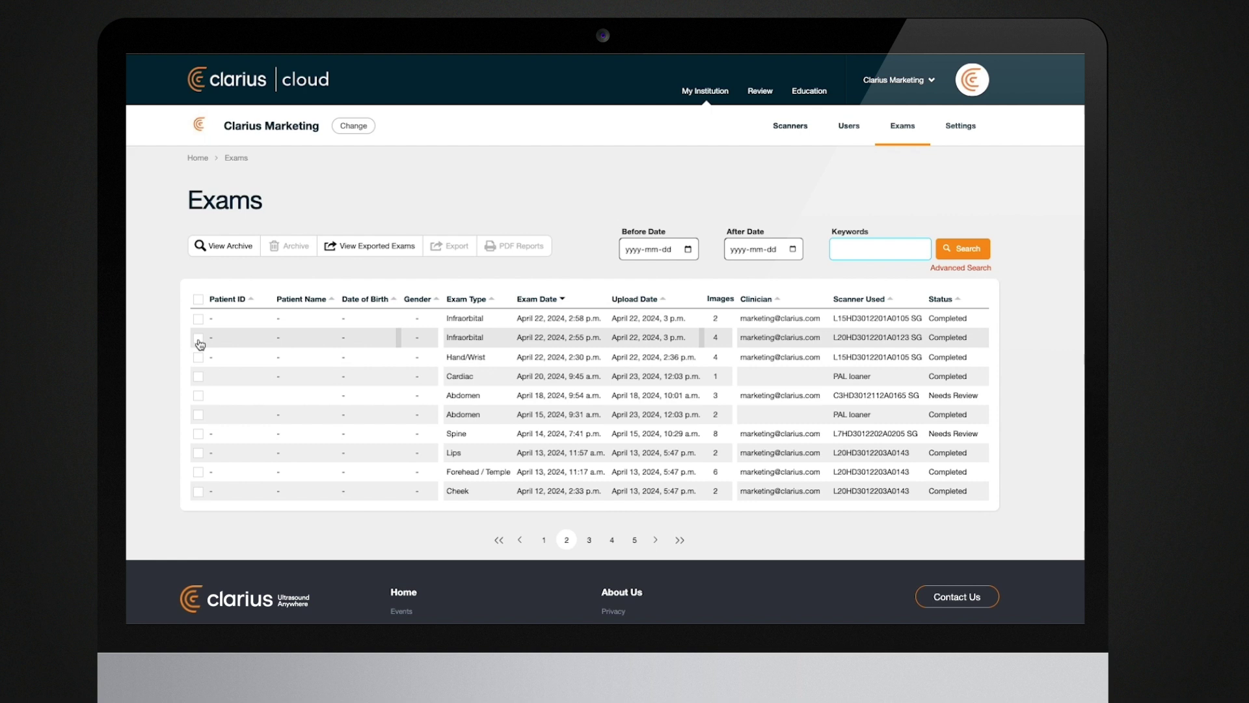
- Select the April 22 Infraorbital, Hand/Wrist and April 20 Cardiac exams for export with measurements included
left_click(198, 337)
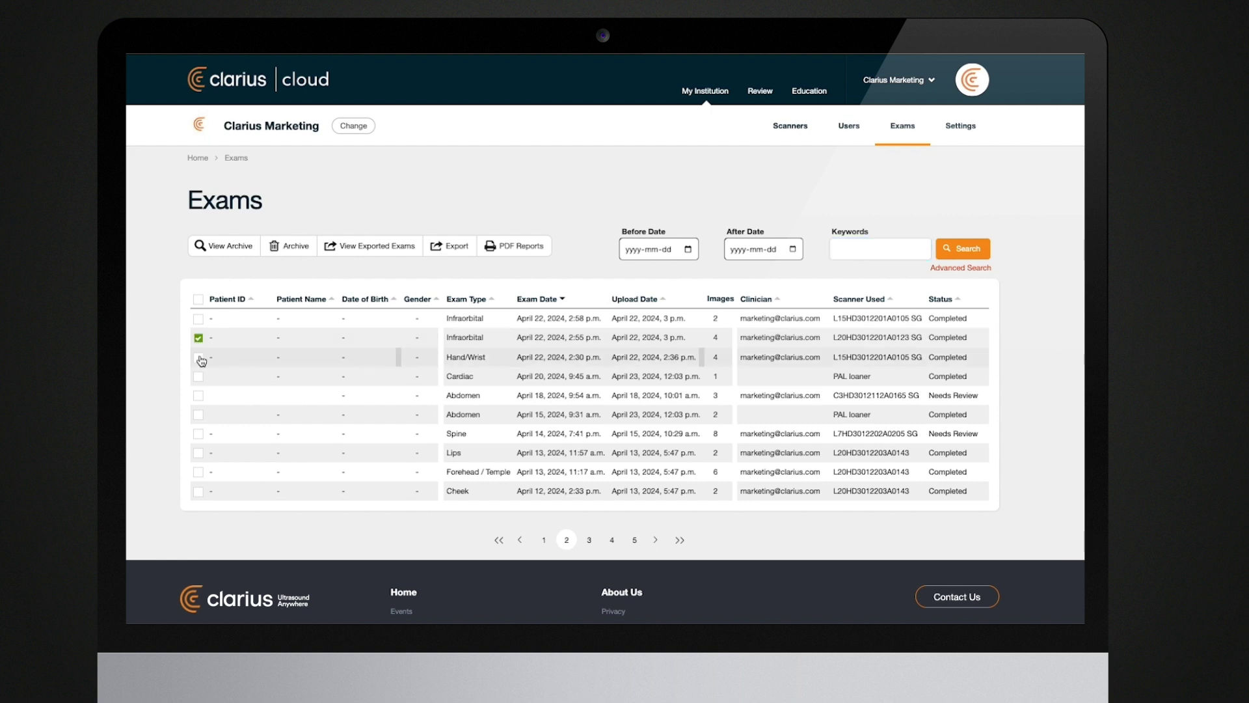
left_click(198, 357)
left_click(199, 376)
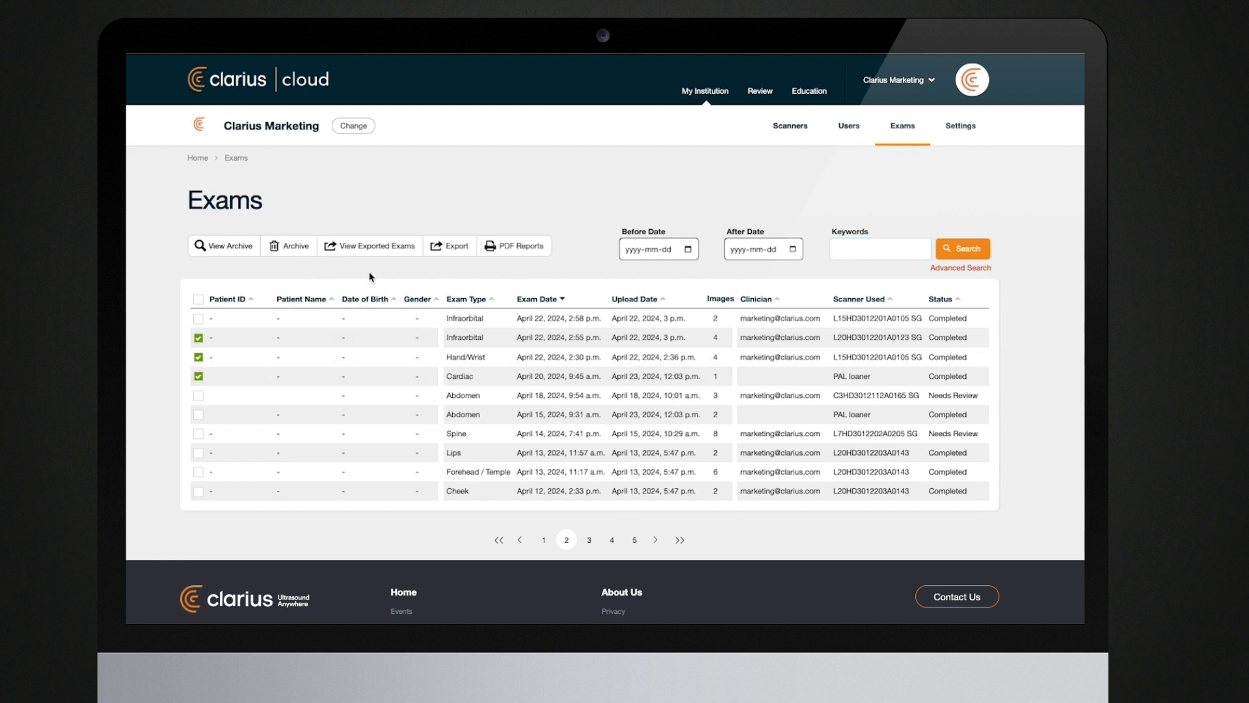
left_click(450, 247)
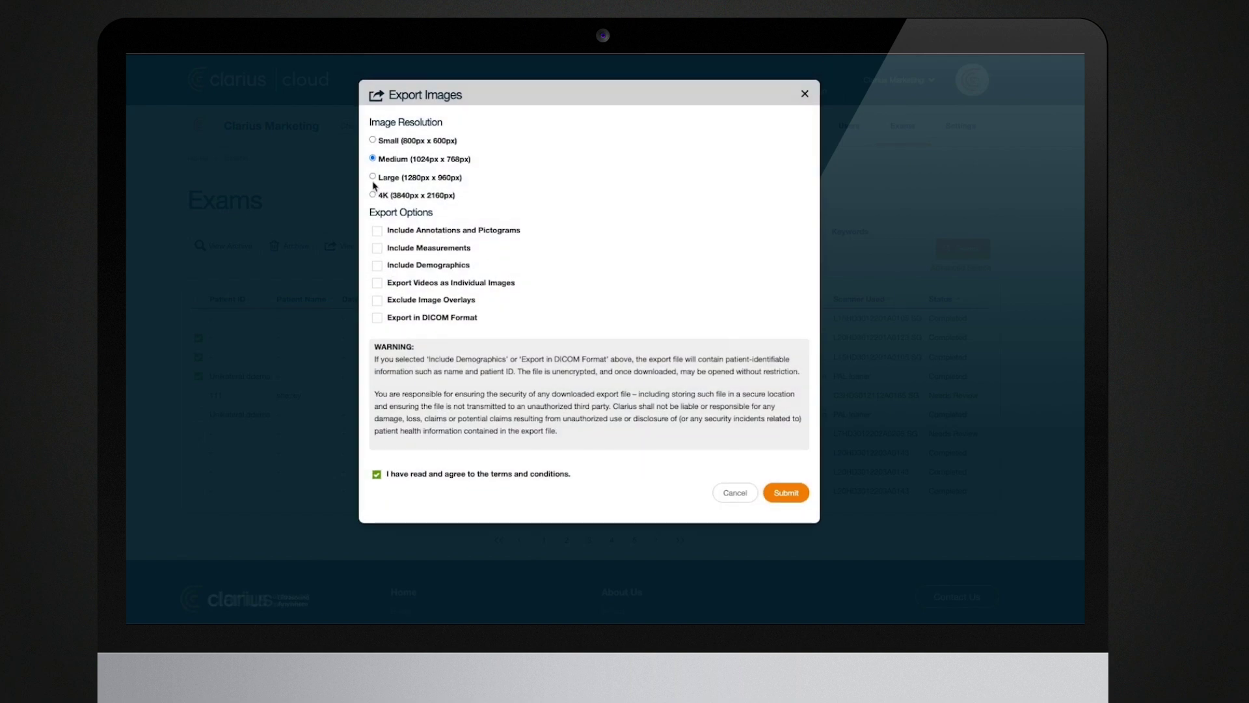
left_click(377, 250)
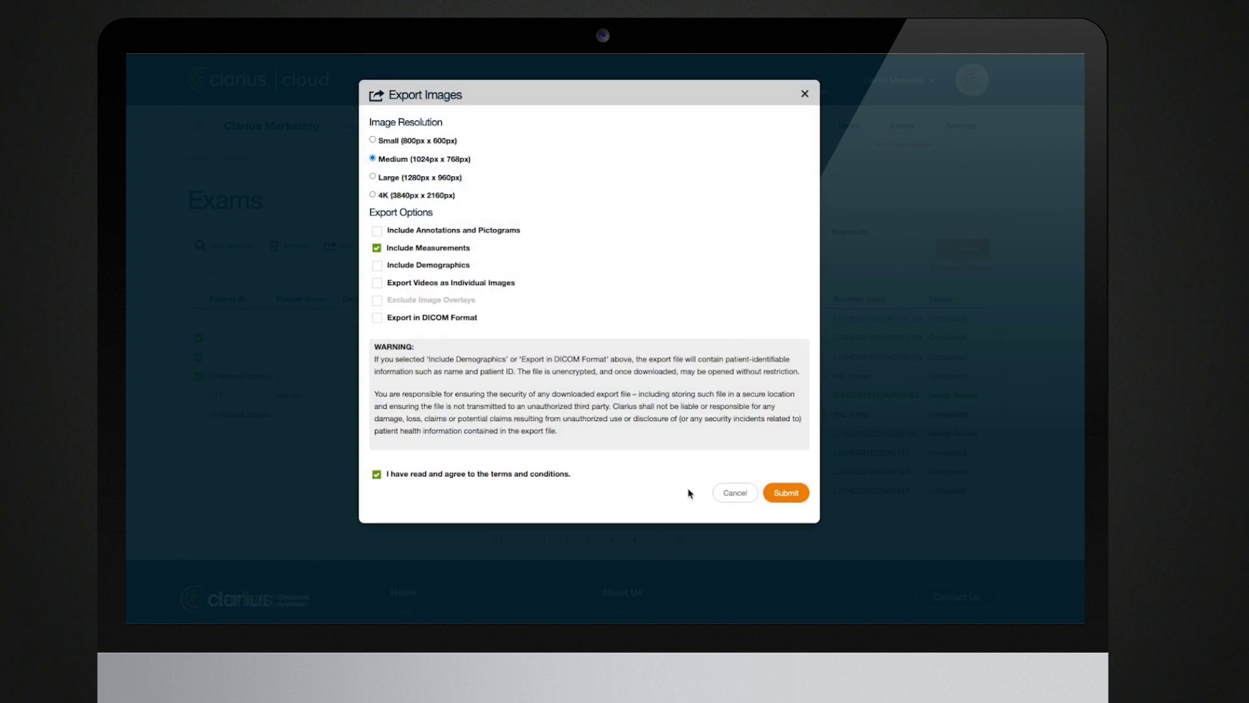
left_click(735, 492)
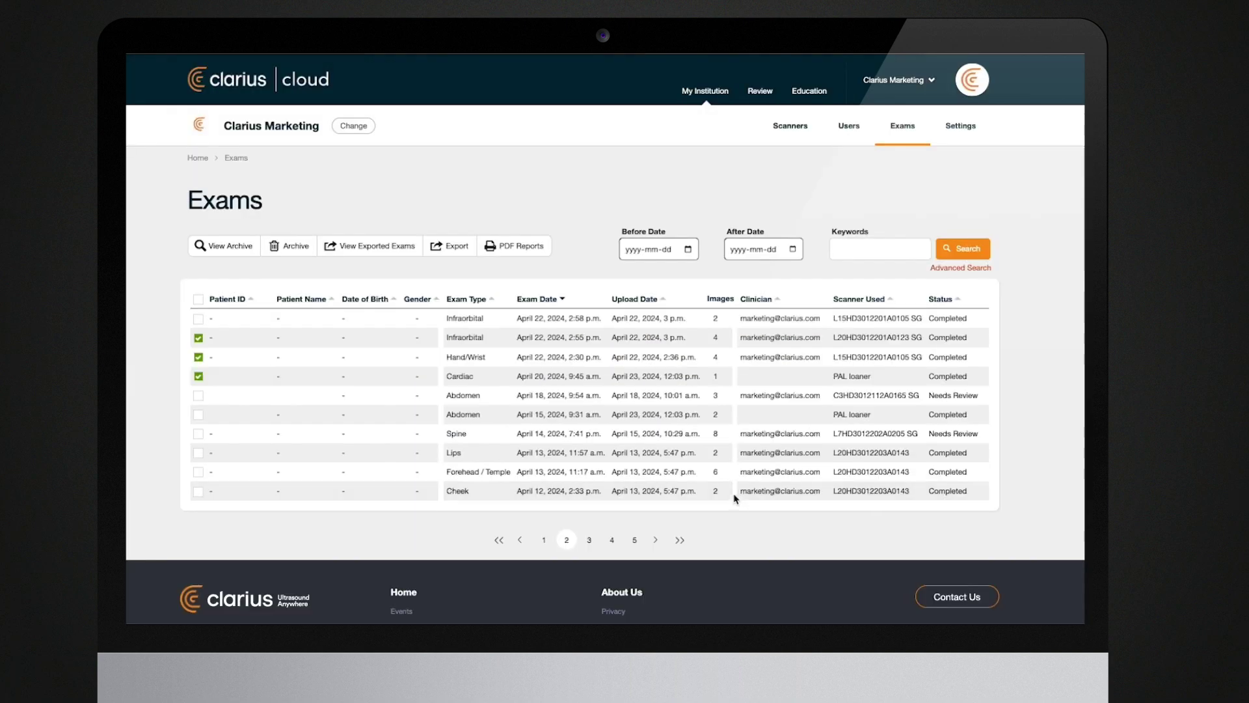
- Change the selection to both Infraorbital exams plus the Cardiac exam and archive them
left_click(199, 357)
left_click(198, 318)
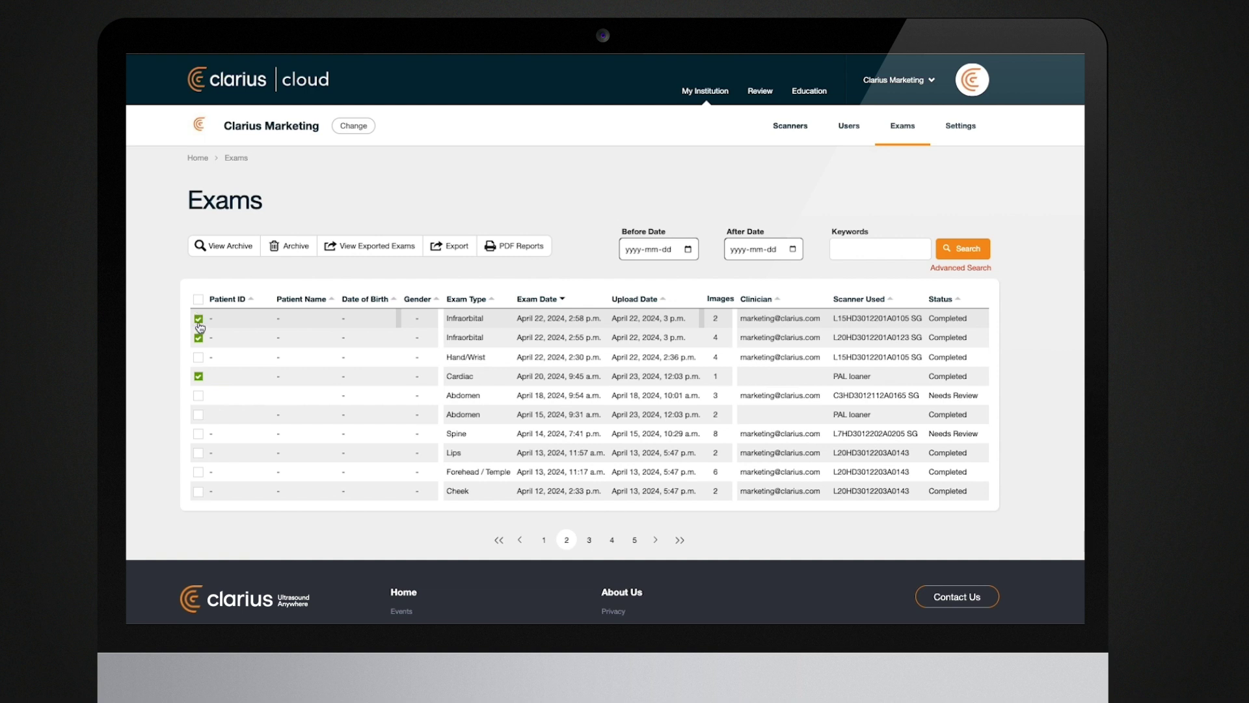
left_click(290, 247)
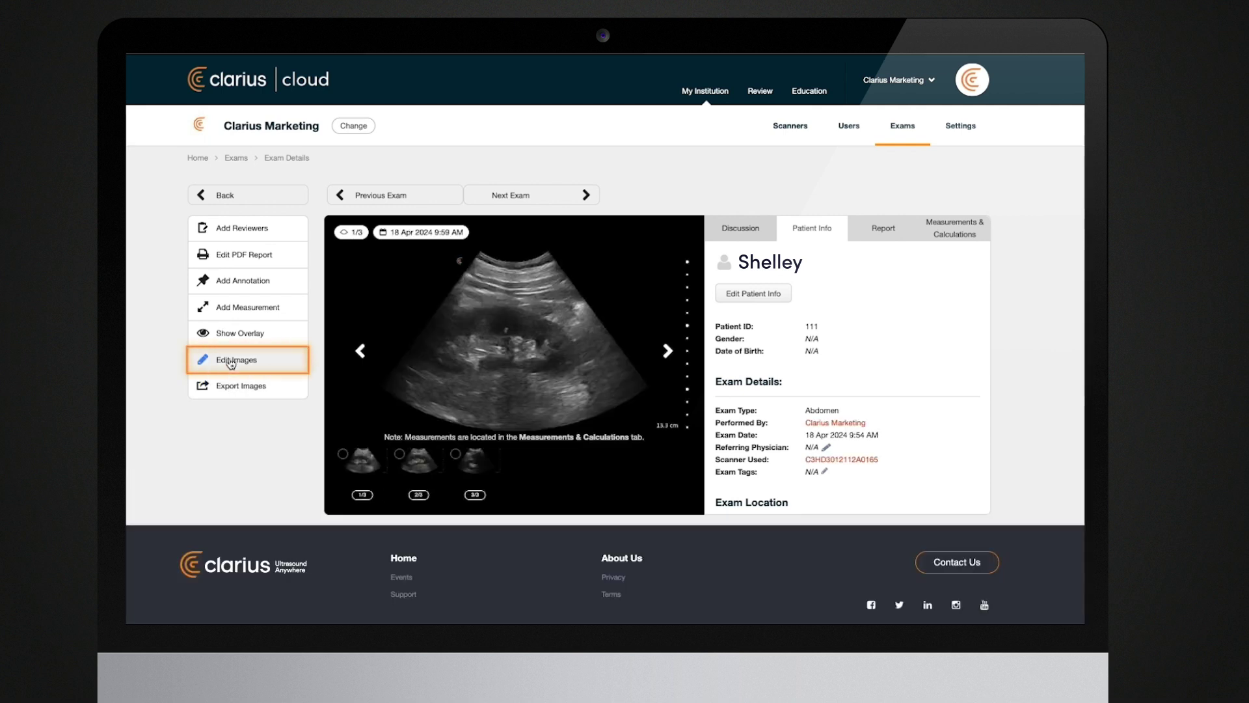
- Archive the Abdomen exam's second and third images, then restore one so only one stays archived
left_click(231, 364)
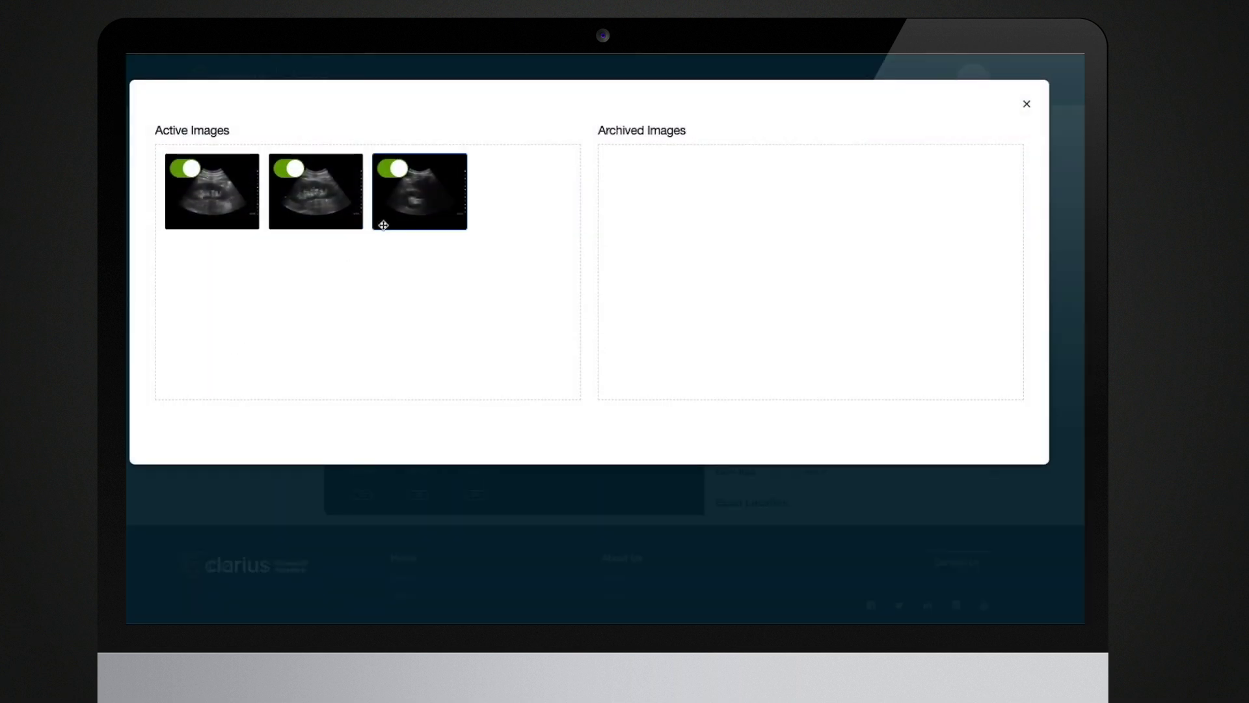
left_click_drag(420, 216, 651, 208)
left_click_drag(332, 219, 688, 279)
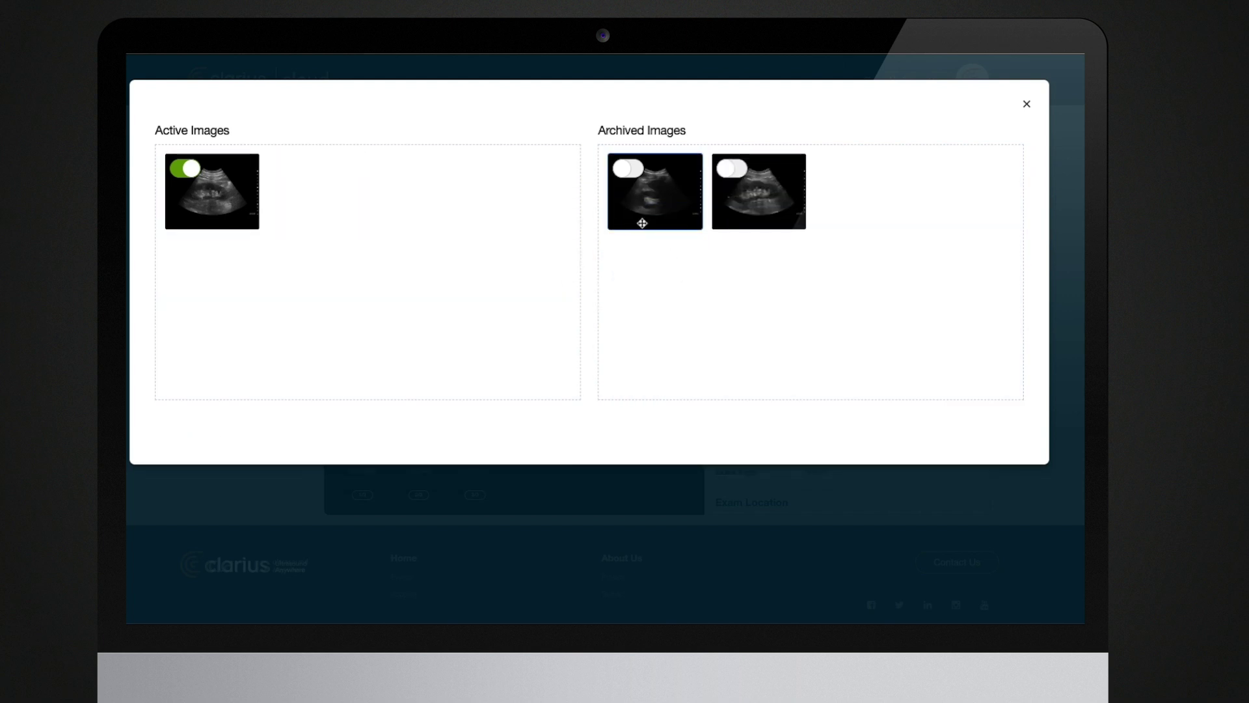
left_click_drag(642, 215, 374, 227)
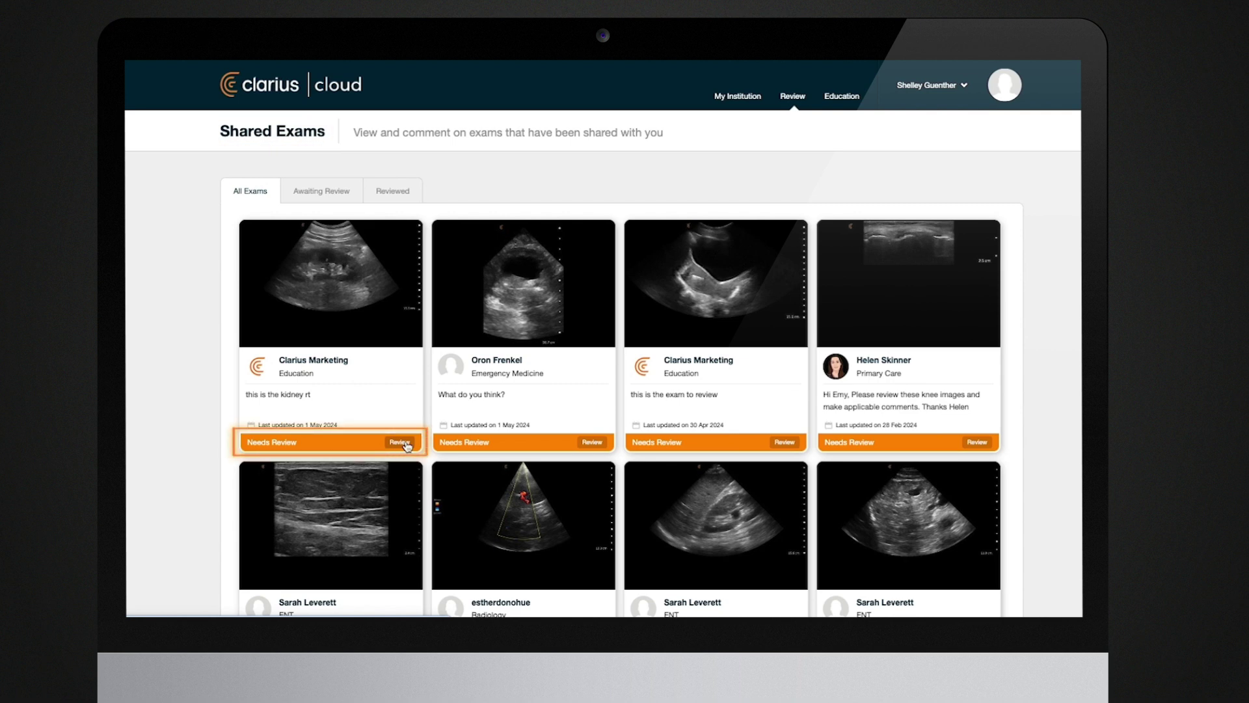
- Open the shared kidney exam from the Shared Exams list for review
left_click(401, 443)
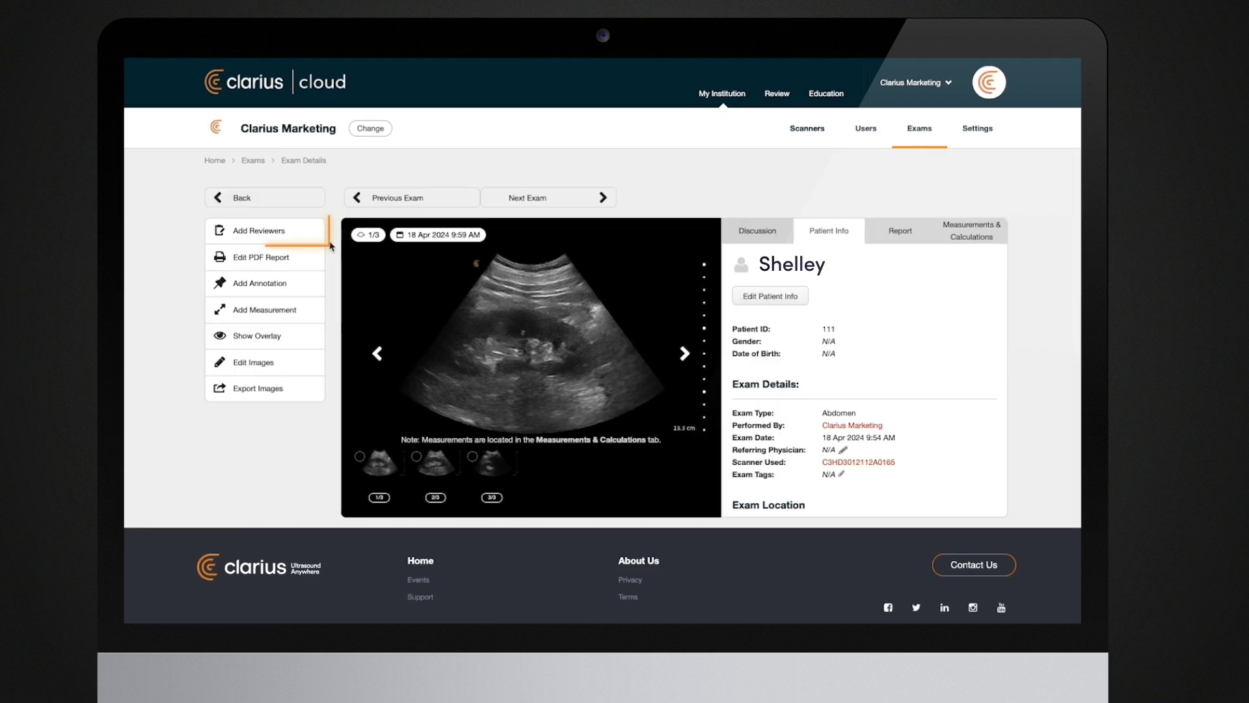
- Share the Abdomen exam for review, entering the reviewer's e-mail address in Share With
left_click(277, 231)
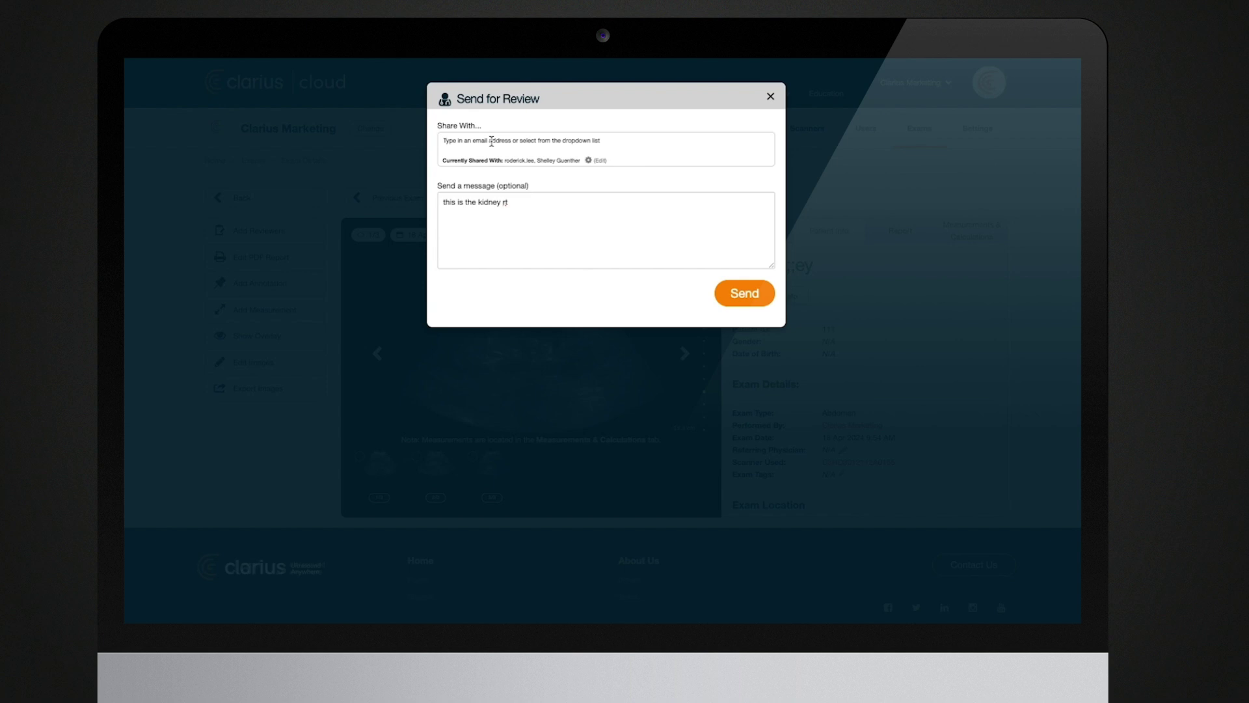
left_click(492, 142)
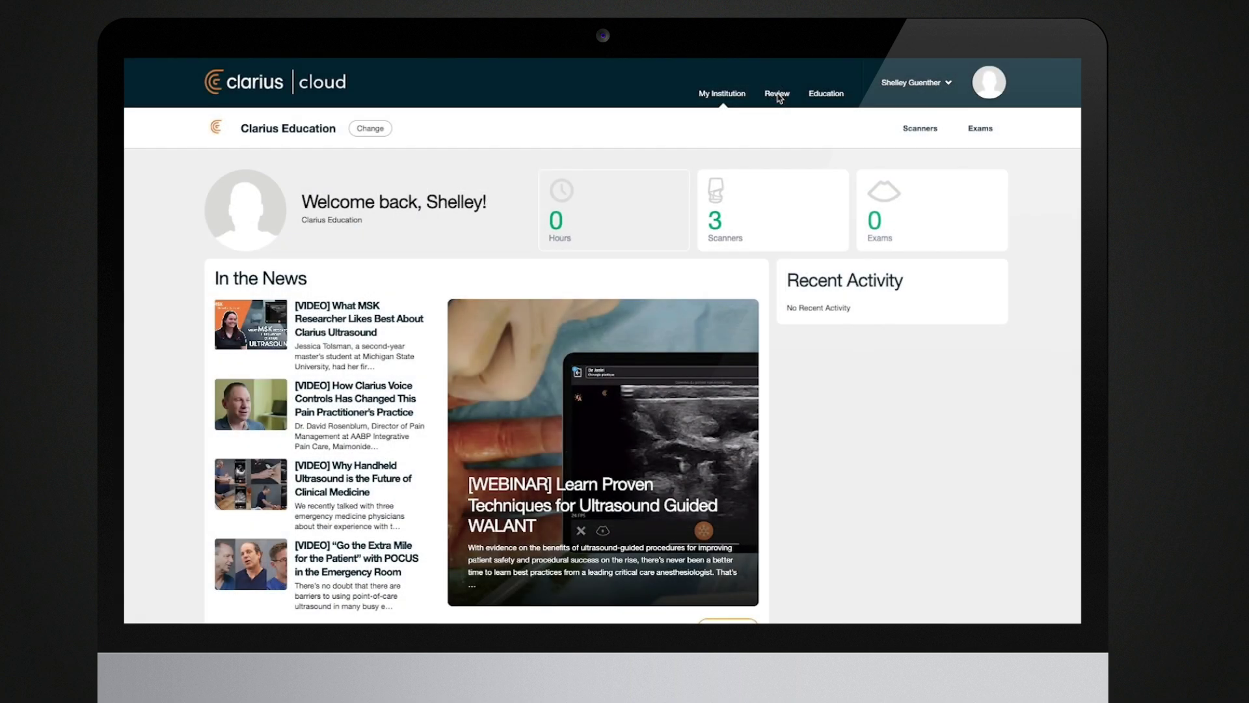
- From Review, open the shared kidney exam's Ultrasound Report and add the reviewer comment 'I agree'
left_click(778, 95)
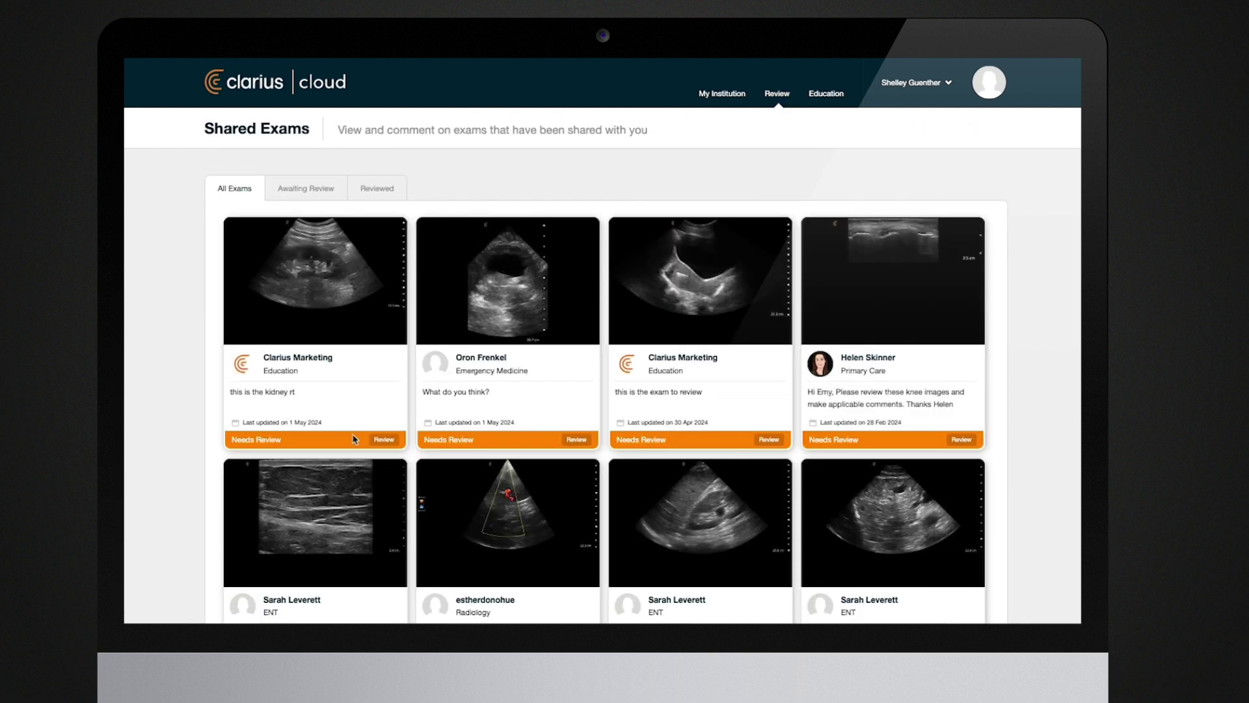
left_click(389, 440)
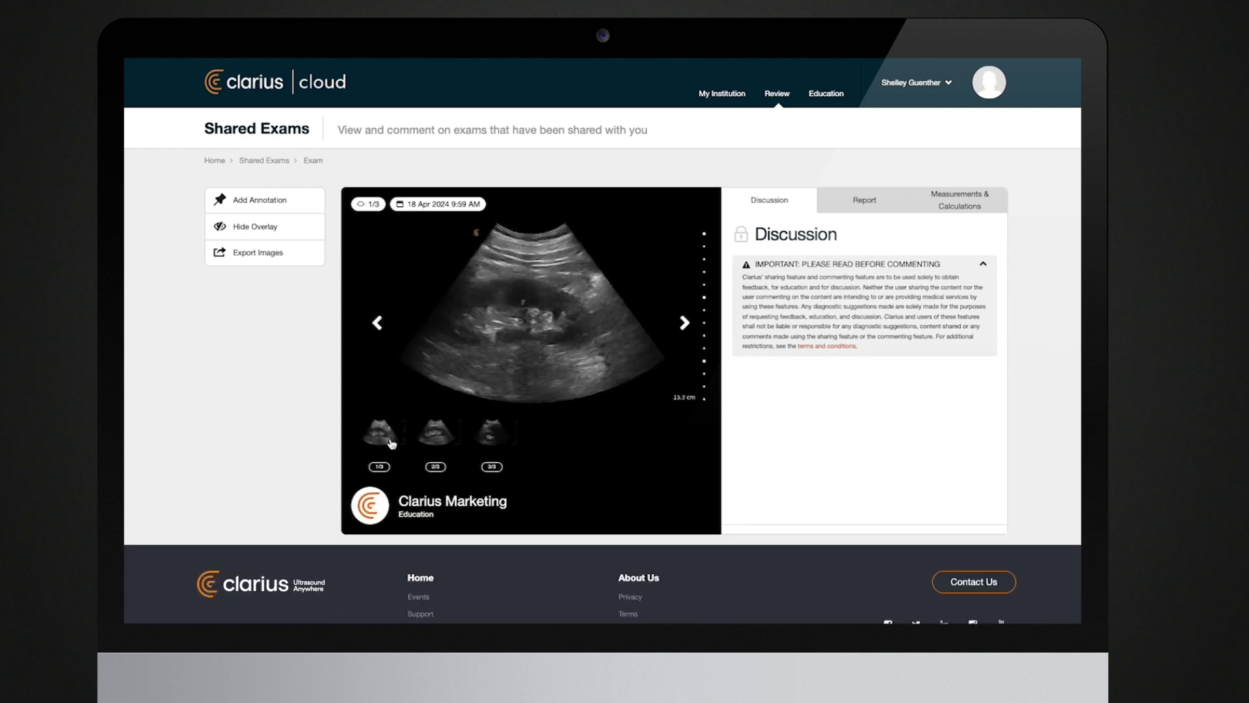
left_click(863, 196)
left_click(756, 365)
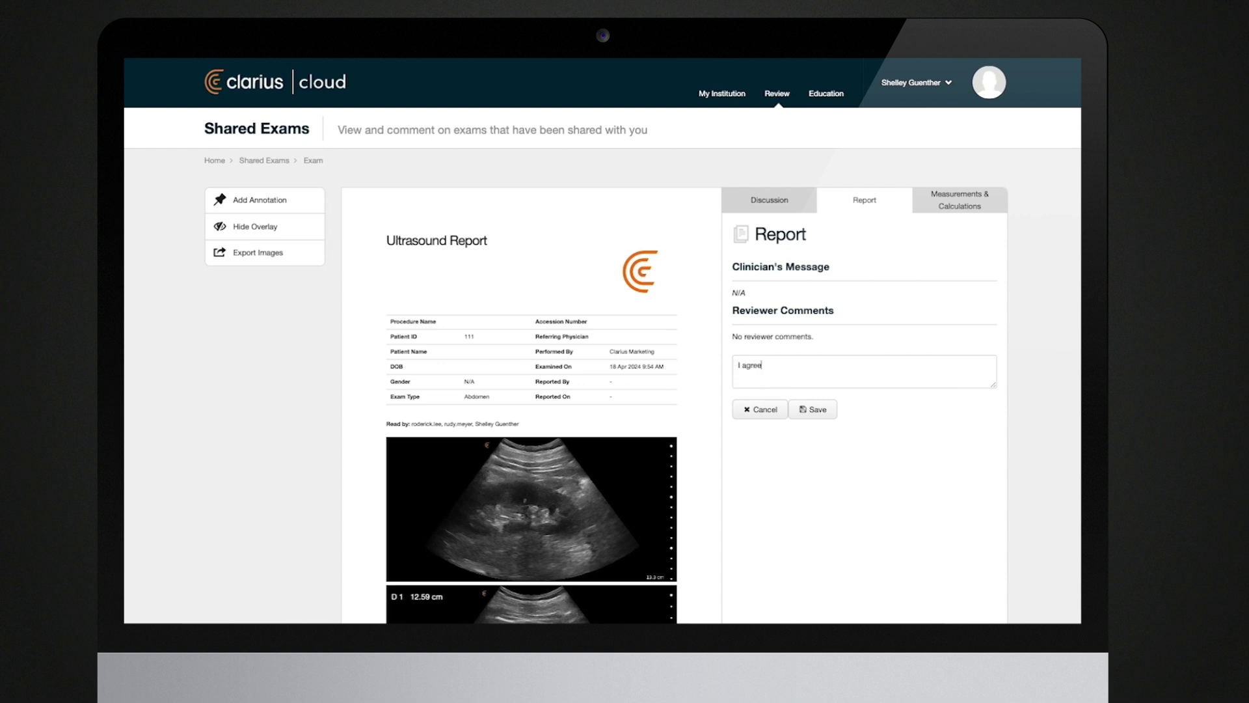
scroll(749, 339, "down", 1)
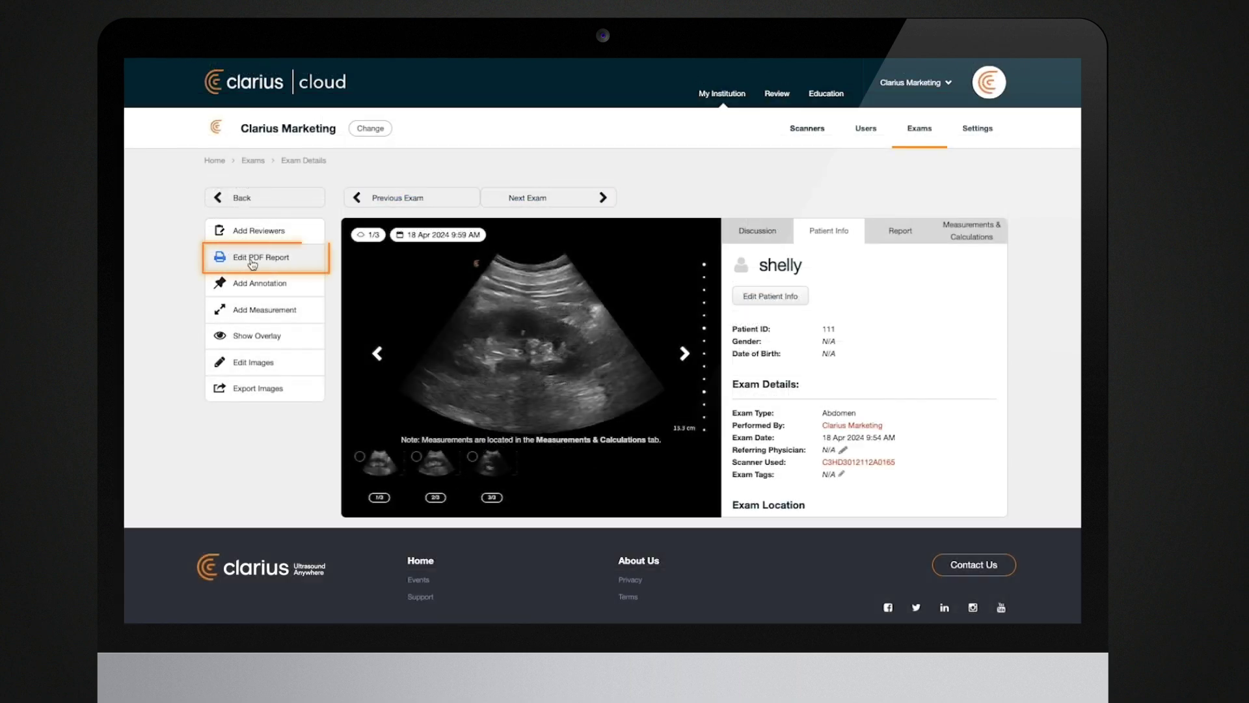
- In the Foot/Ankle PDF report editor, enable Include Measurements & Calculations and Include Annotations
left_click(252, 260)
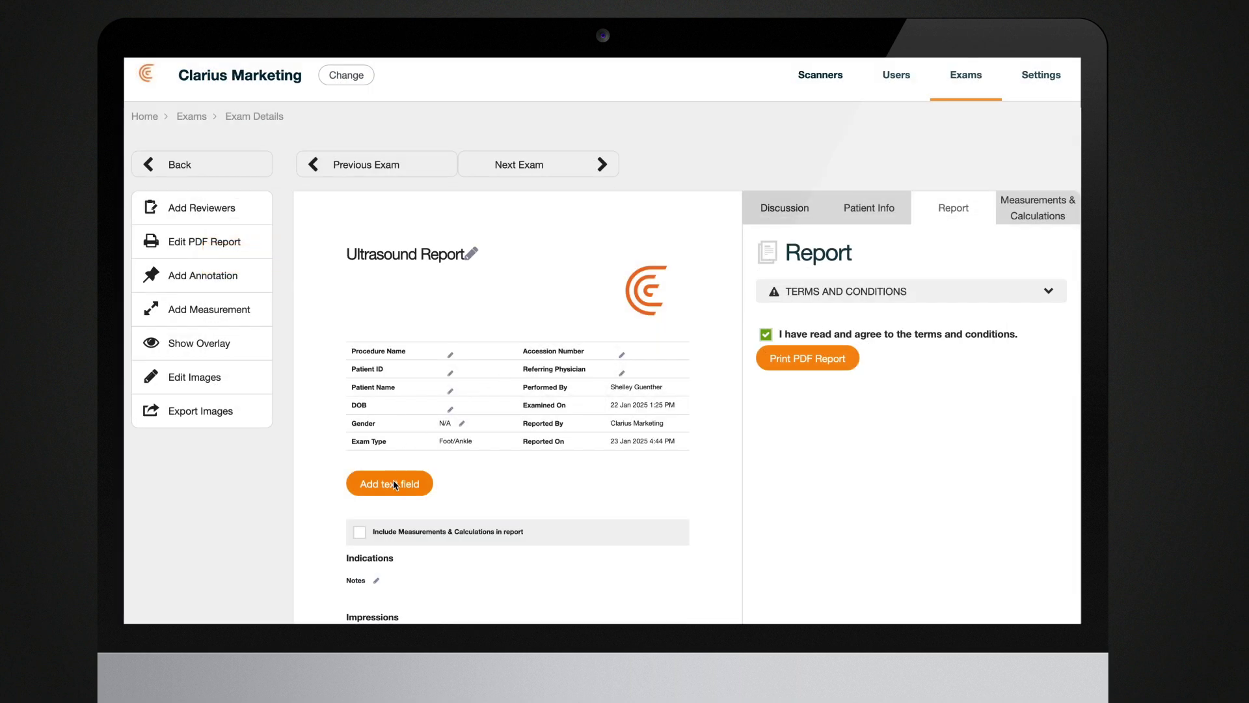
scroll(392, 486, "down", 2)
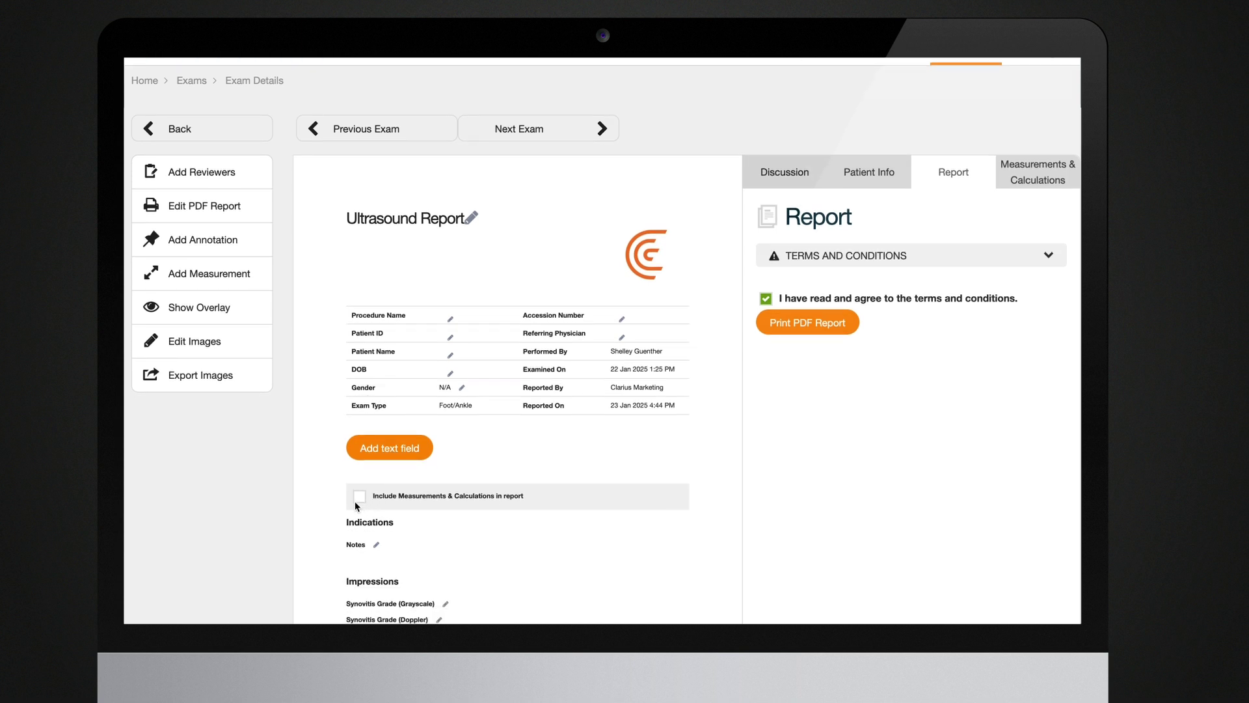
left_click(366, 501)
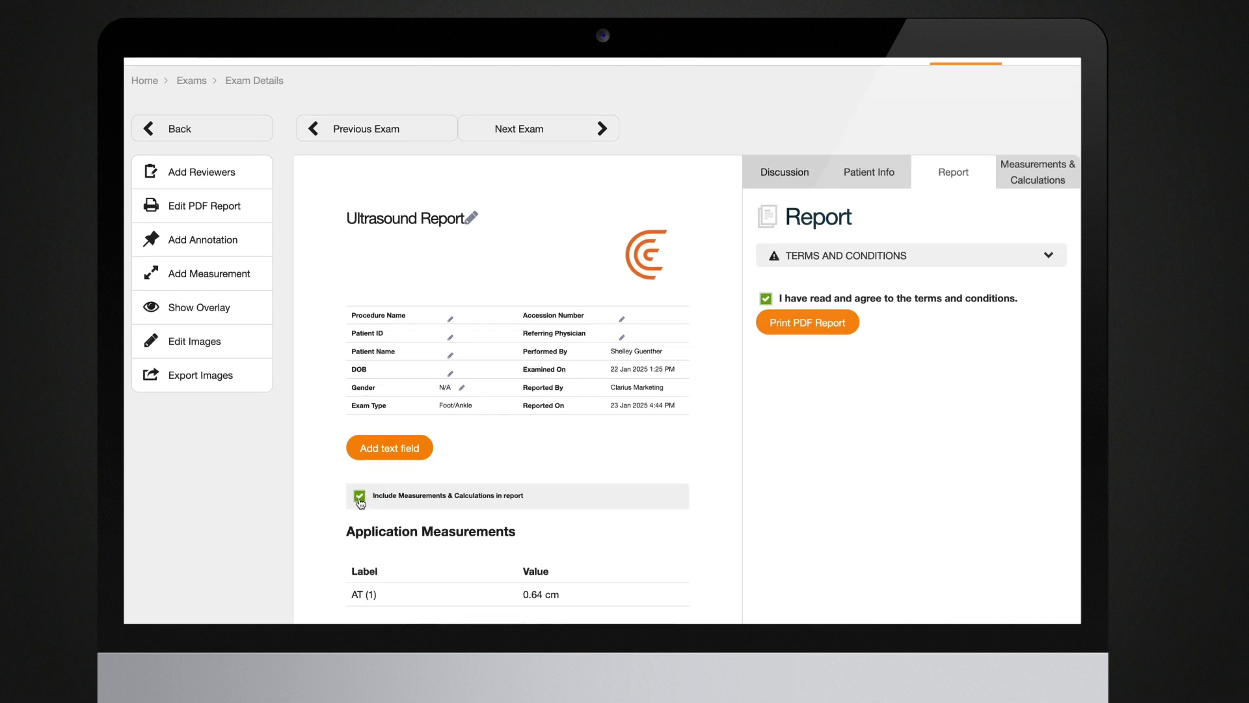
scroll(422, 449, "down", 2)
scroll(422, 449, "down", 6)
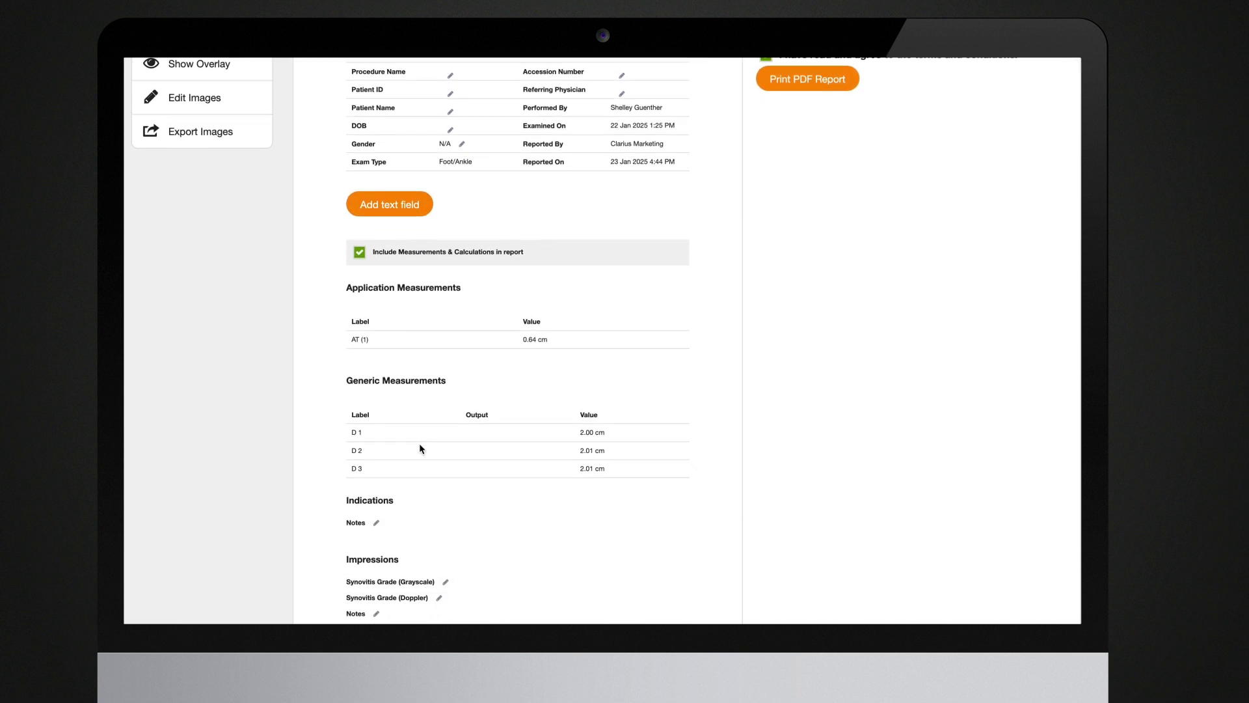
scroll(421, 449, "down", 2)
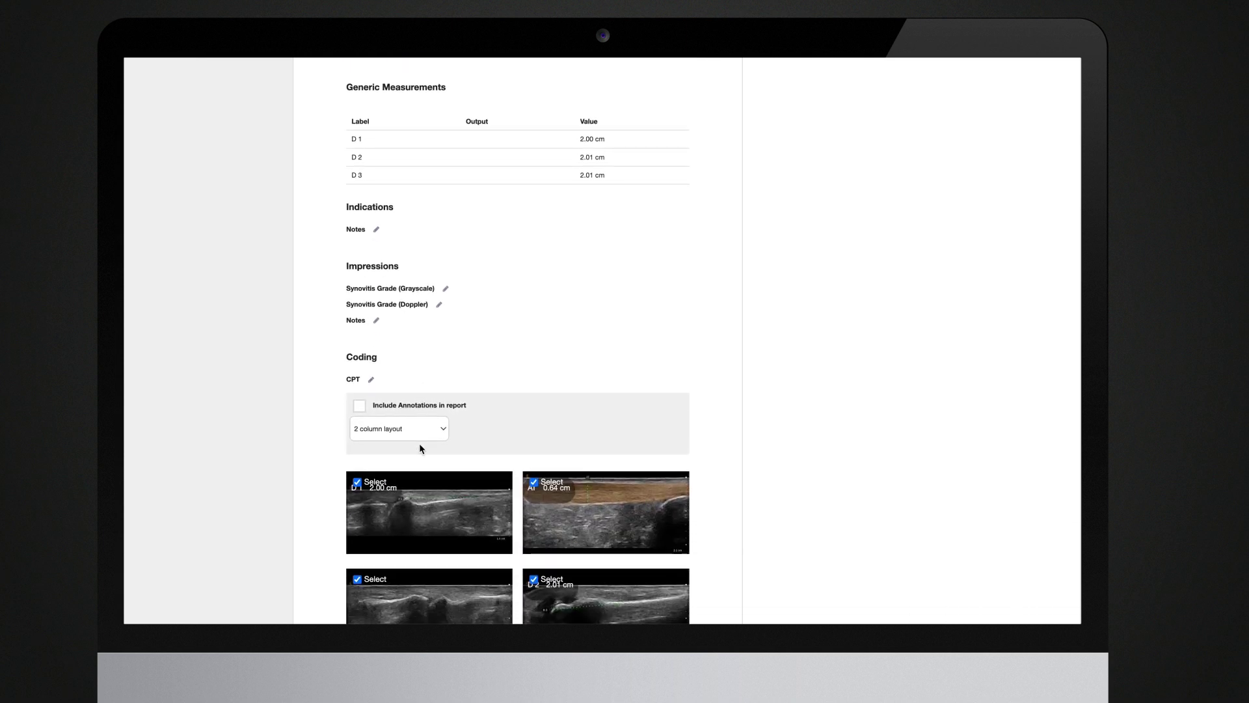
left_click(359, 408)
- Set the Foot/Ankle report's CPT codes to 76942, 76881 and 20611 and save them
scroll(434, 259, "down", 1)
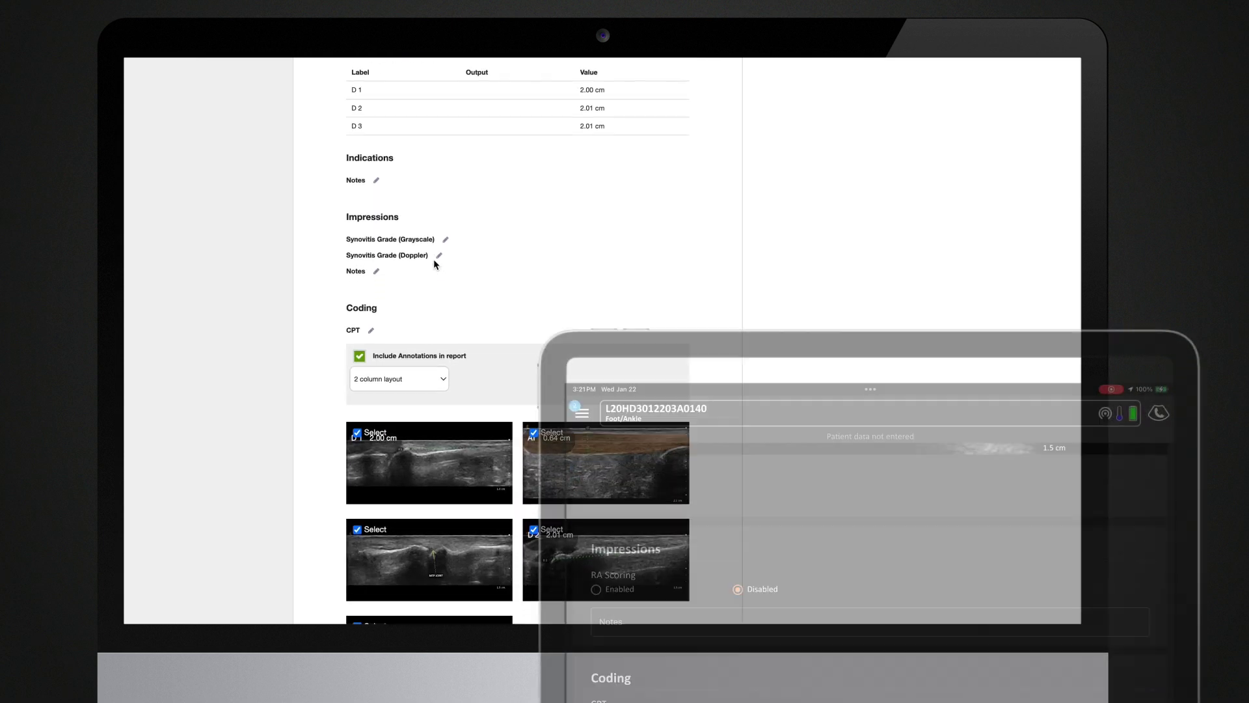
scroll(433, 259, "down", 1)
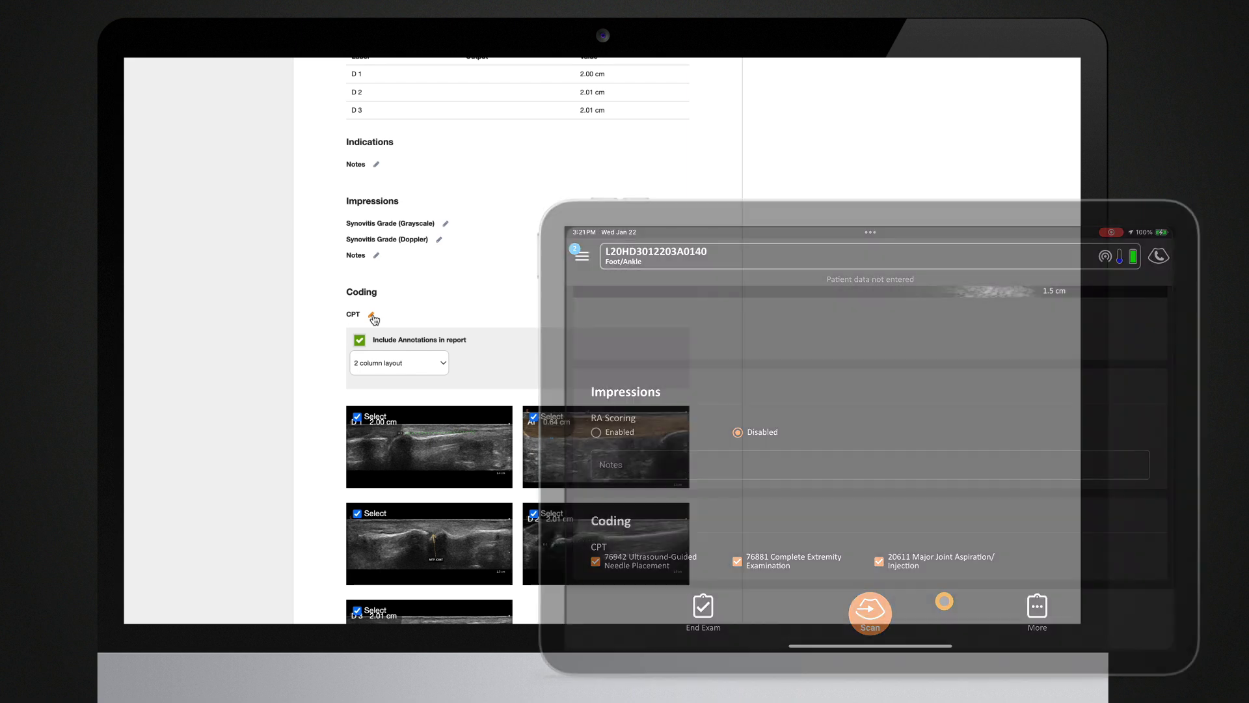
left_click(371, 316)
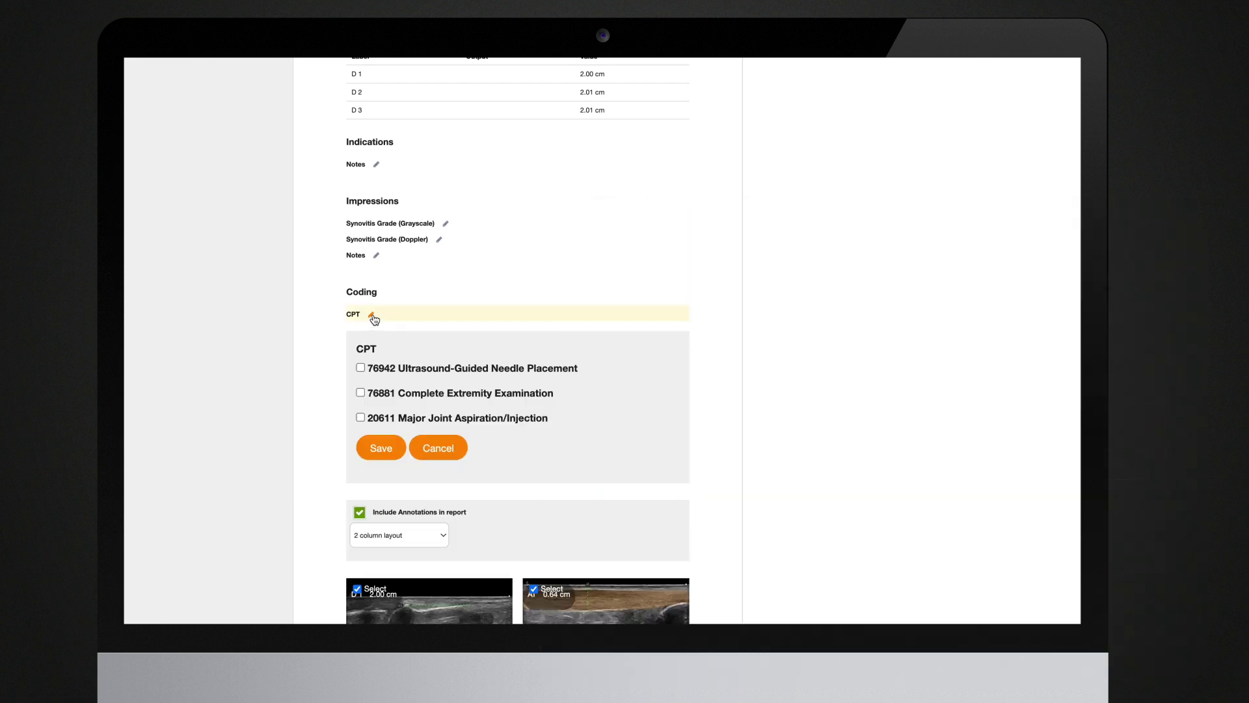
left_click(360, 418)
left_click(383, 449)
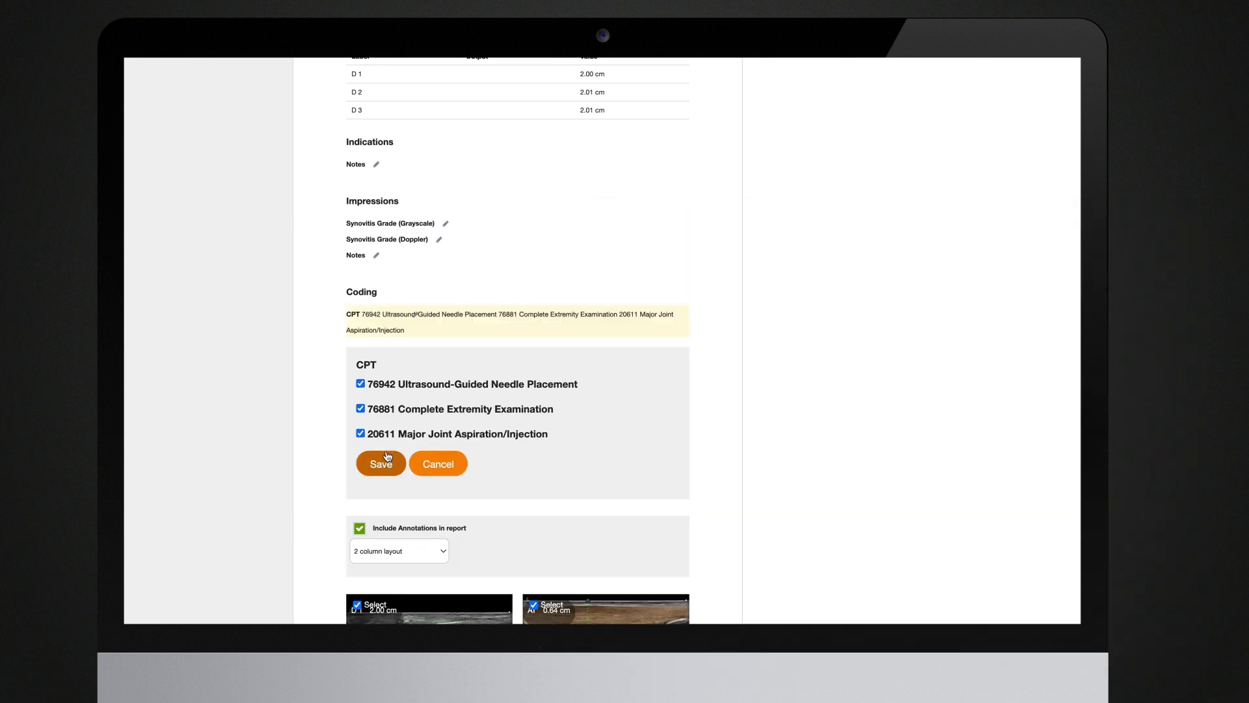
scroll(802, 437, "up", 5)
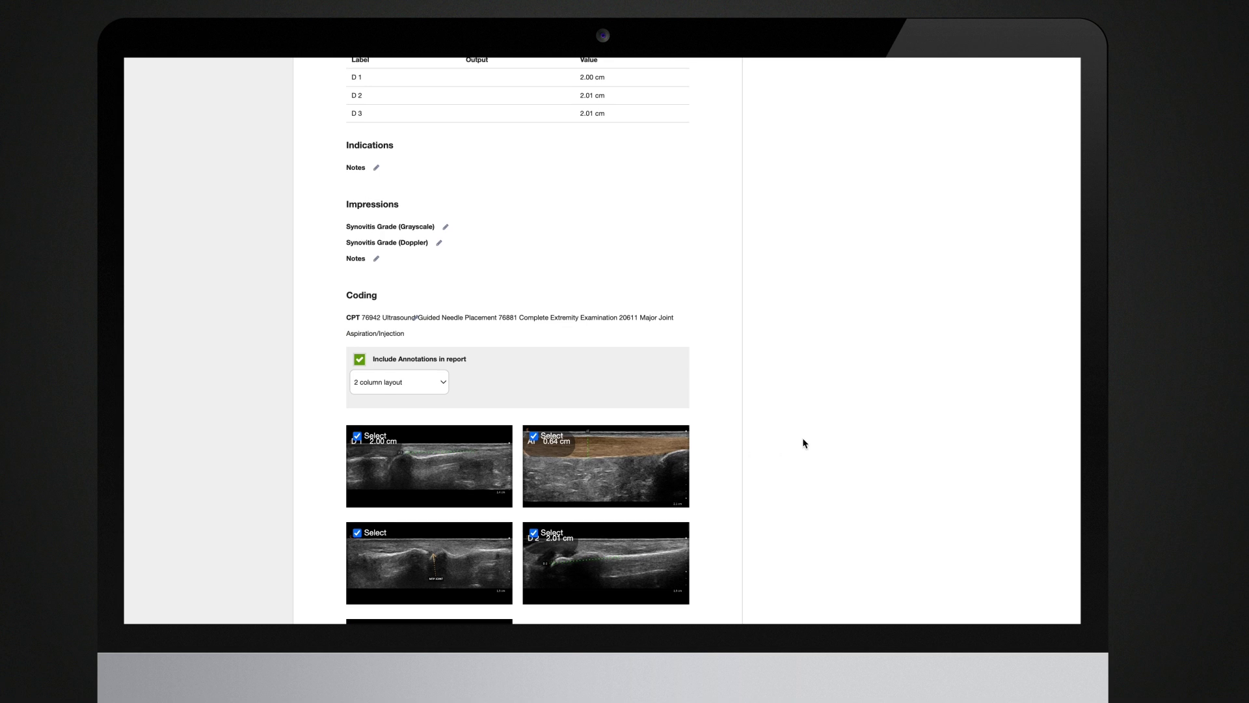
scroll(802, 443, "up", 4)
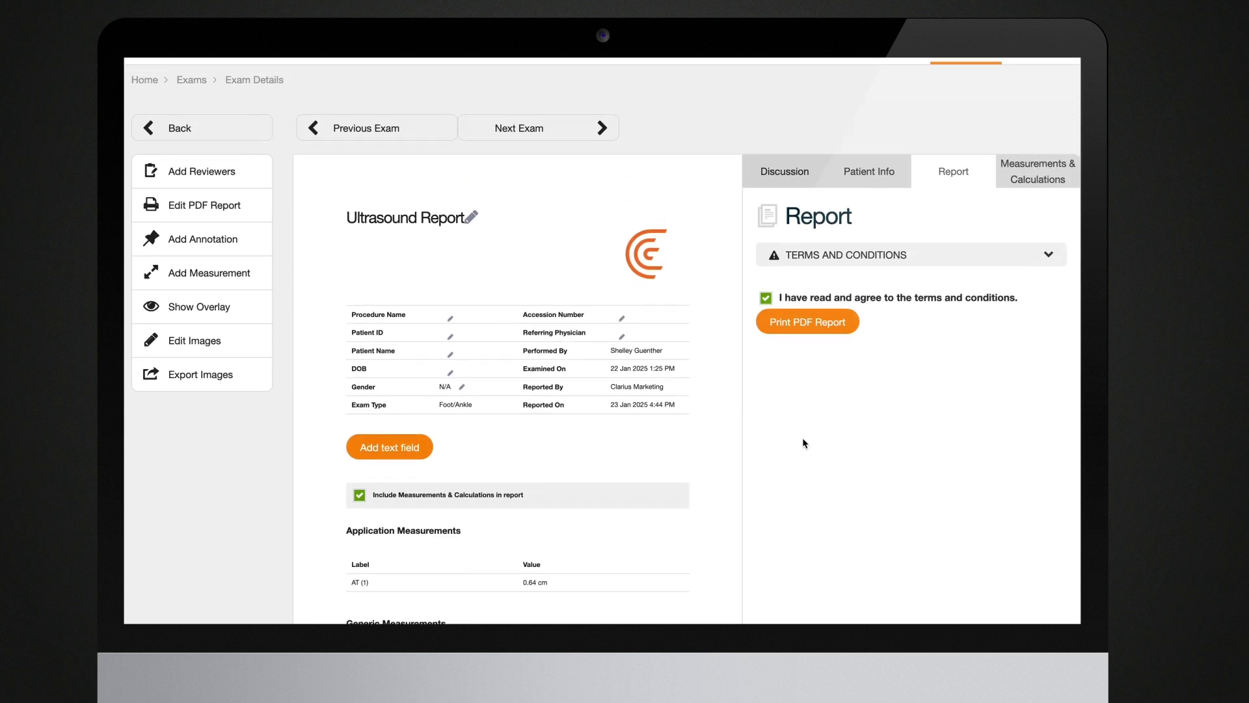